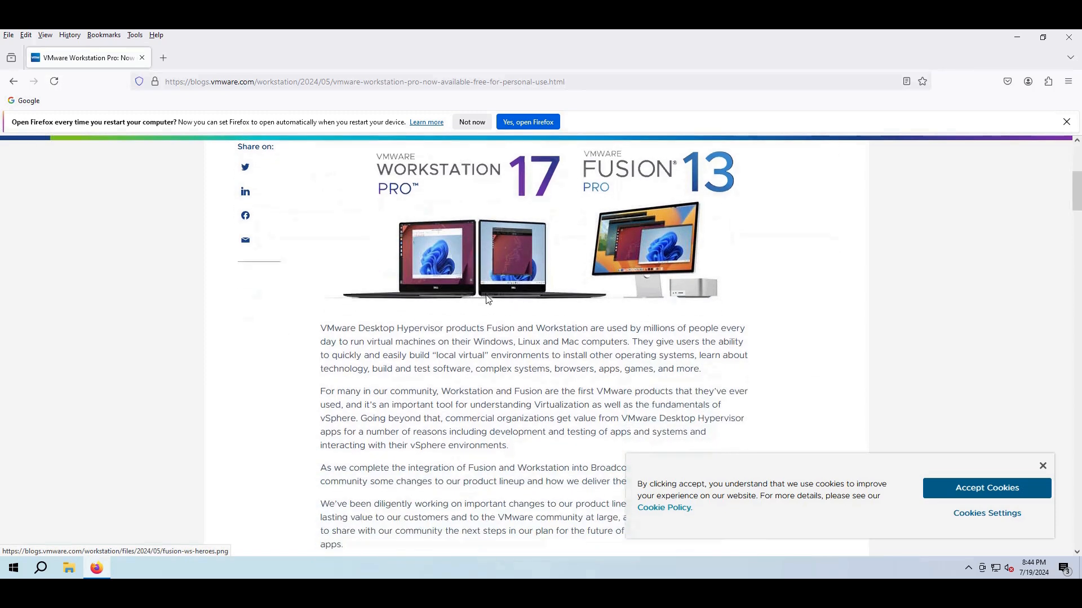
{"action": "scroll", "coordinate": [492, 301], "scroll_direction": "down", "scroll_amount": 3}
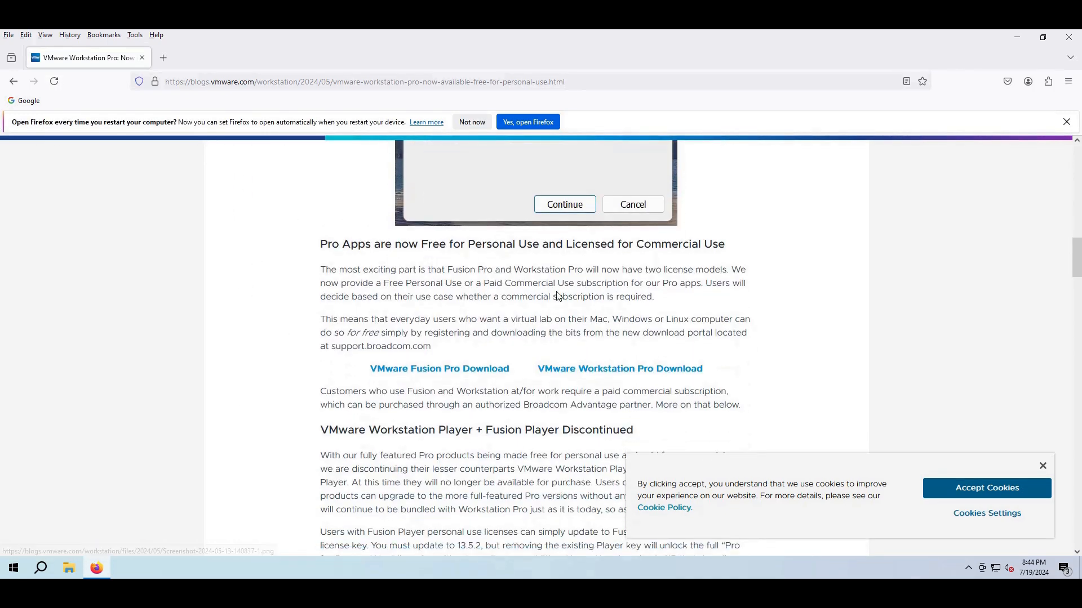
- Follow the VMware Workstation Pro Download link in the blog post's Pro Apps section
{"action": "left_click", "coordinate": [581, 374]}
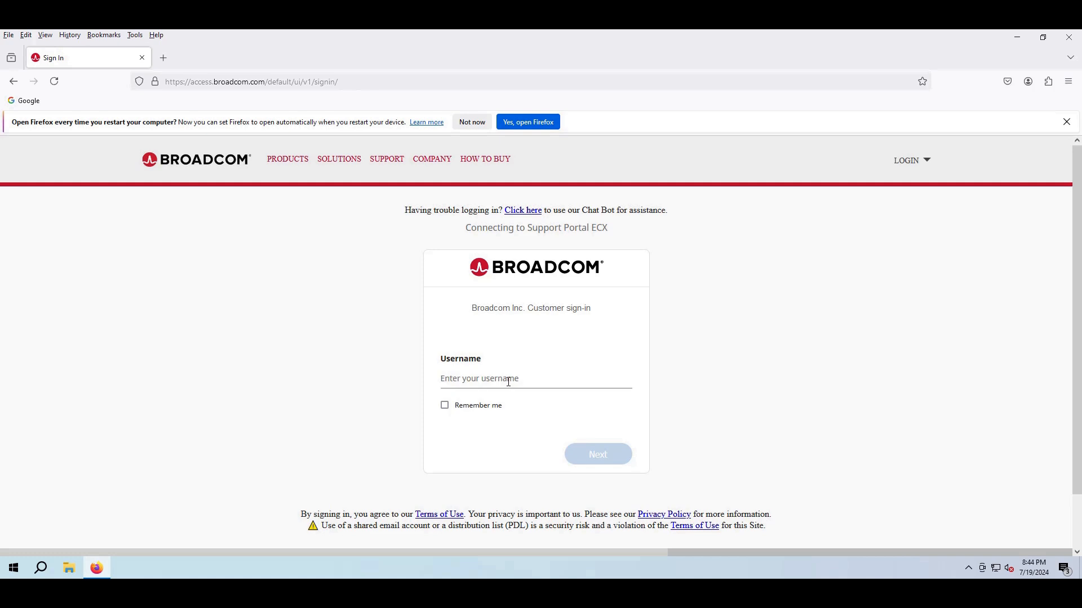
- Open the Broadcom LOGIN > REGISTER page in a new tab, then return to the Sign In tab
{"action": "mouse_move", "coordinate": [908, 161]}
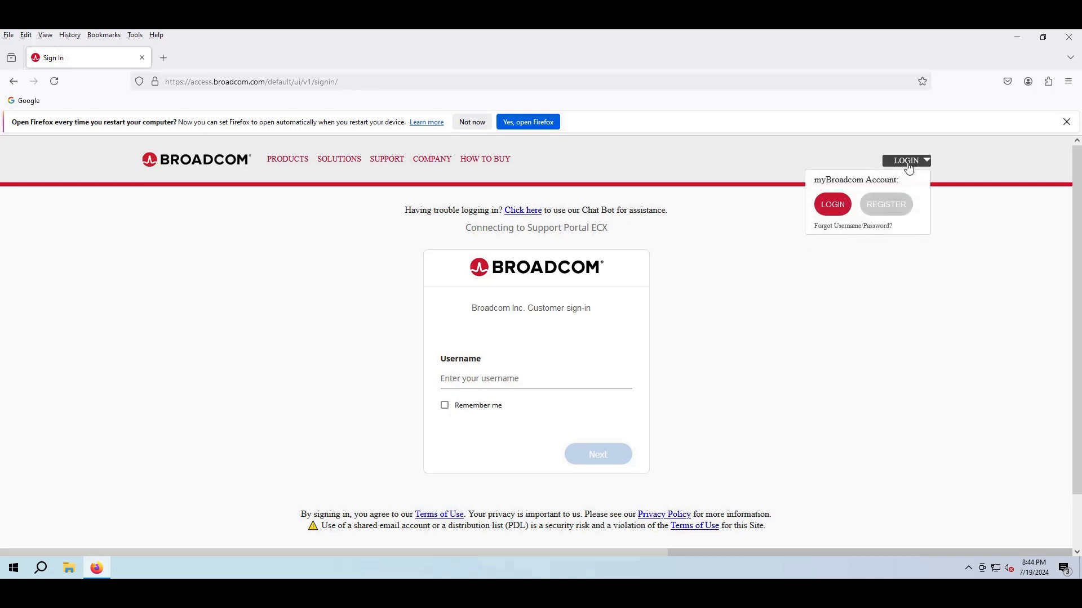
{"action": "left_click", "coordinate": [889, 206]}
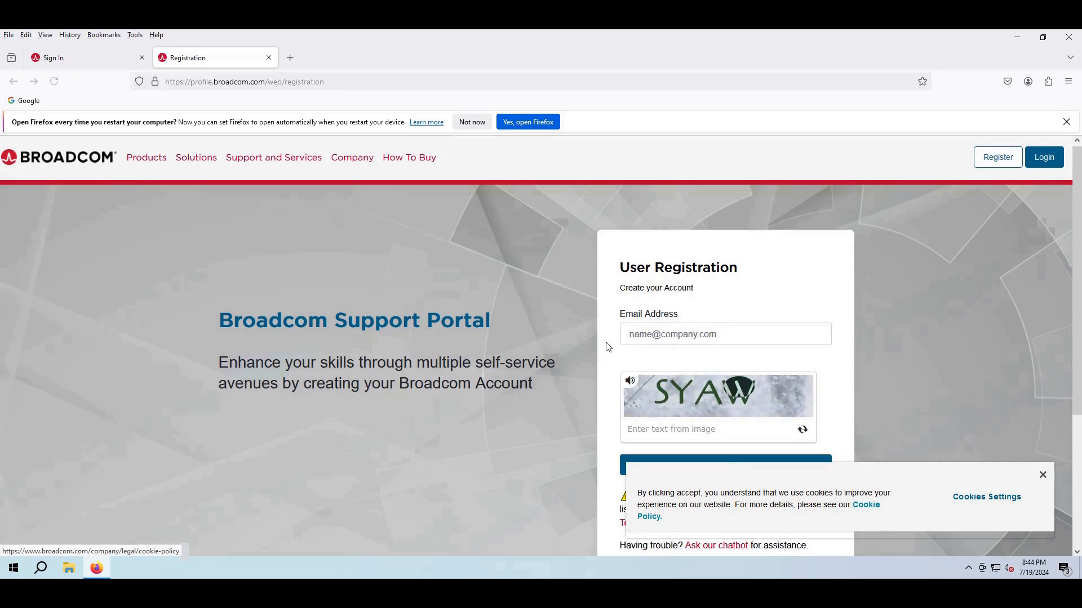
{"action": "scroll", "coordinate": [608, 345], "scroll_direction": "down", "scroll_amount": 3}
{"action": "scroll", "coordinate": [608, 345], "scroll_direction": "up", "scroll_amount": 1}
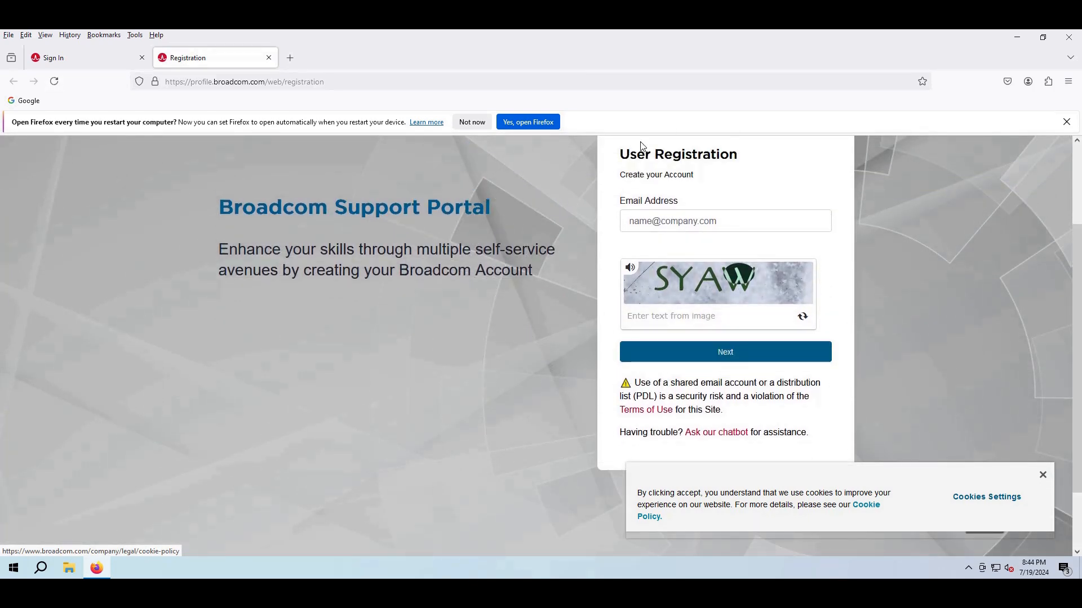
{"action": "left_click", "coordinate": [99, 56]}
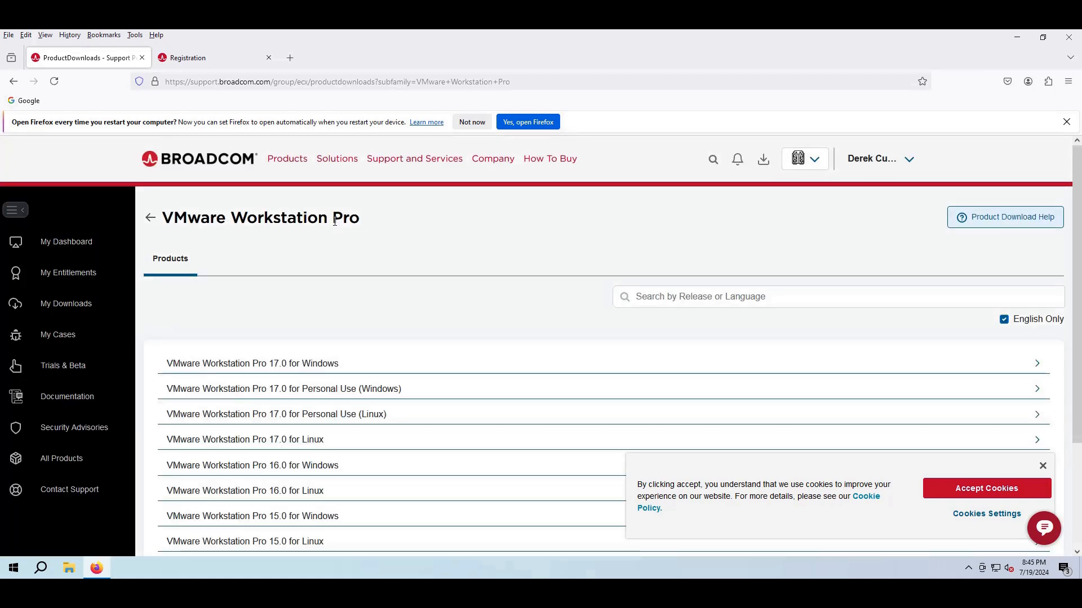
- Expand 17.0 for Personal Use (Windows) and open release 17.5.2
{"action": "left_click", "coordinate": [315, 397]}
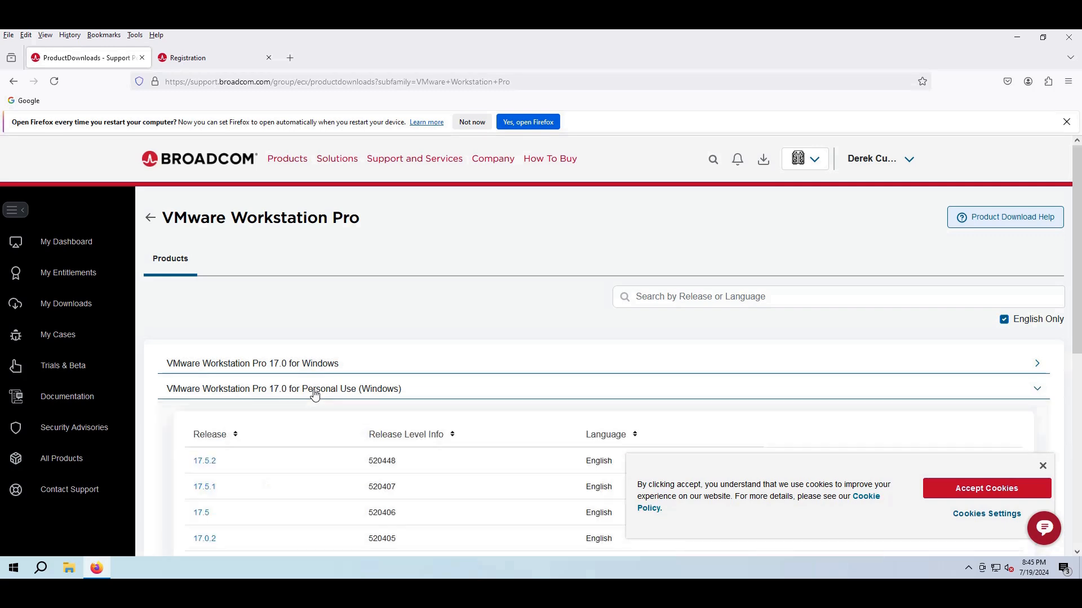
{"action": "scroll", "coordinate": [315, 396], "scroll_direction": "down", "scroll_amount": 1}
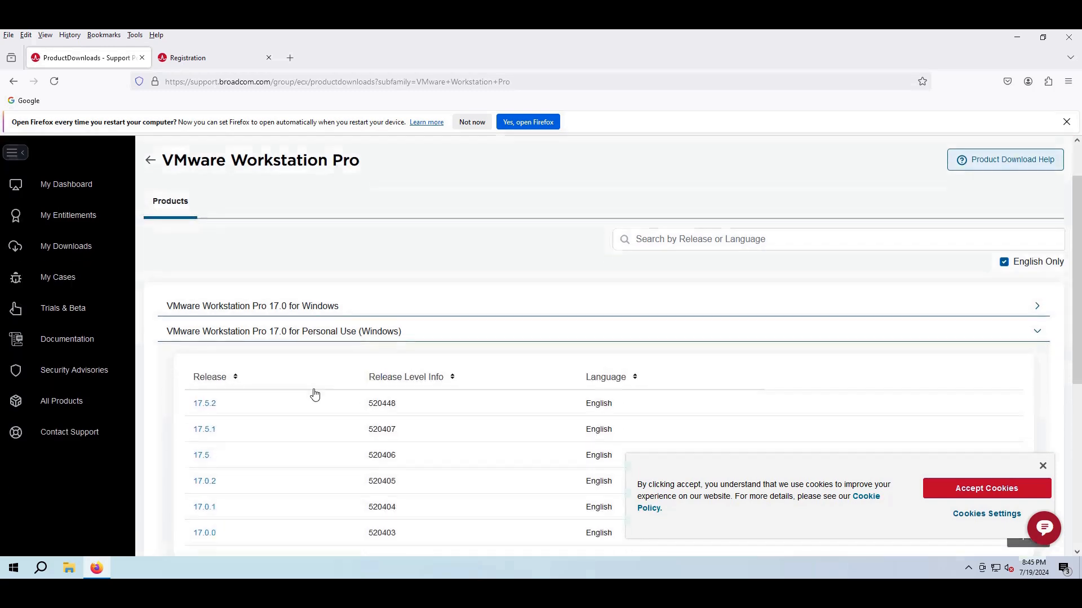
{"action": "left_click", "coordinate": [205, 404]}
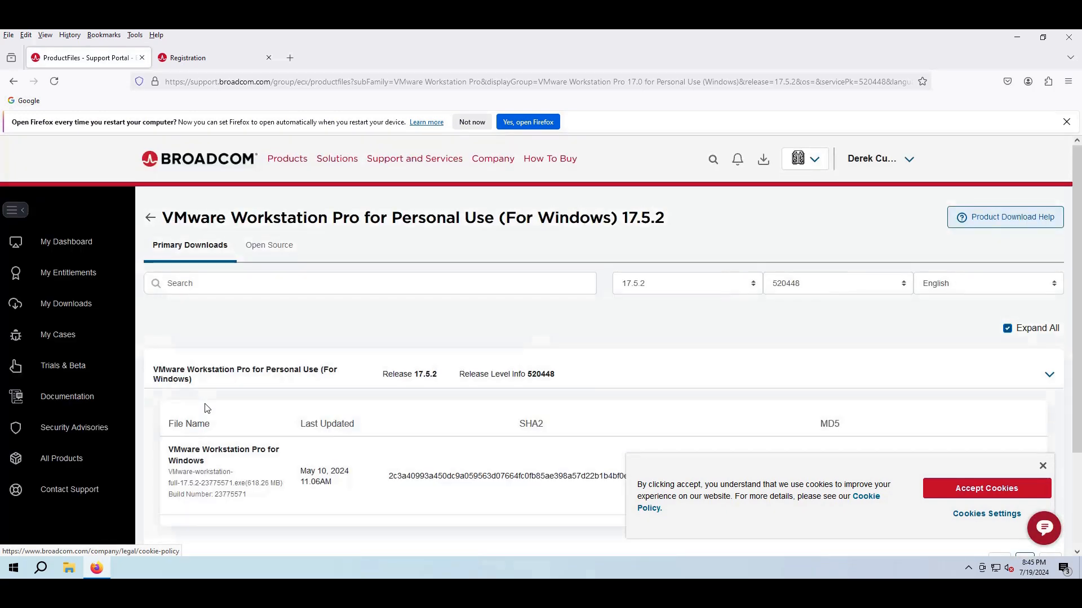
- Download the 17.5.2 installer and launch it from Firefox's downloads panel
{"action": "scroll", "coordinate": [206, 408], "scroll_direction": "down", "scroll_amount": 2}
{"action": "scroll", "coordinate": [206, 407], "scroll_direction": "down", "scroll_amount": 1}
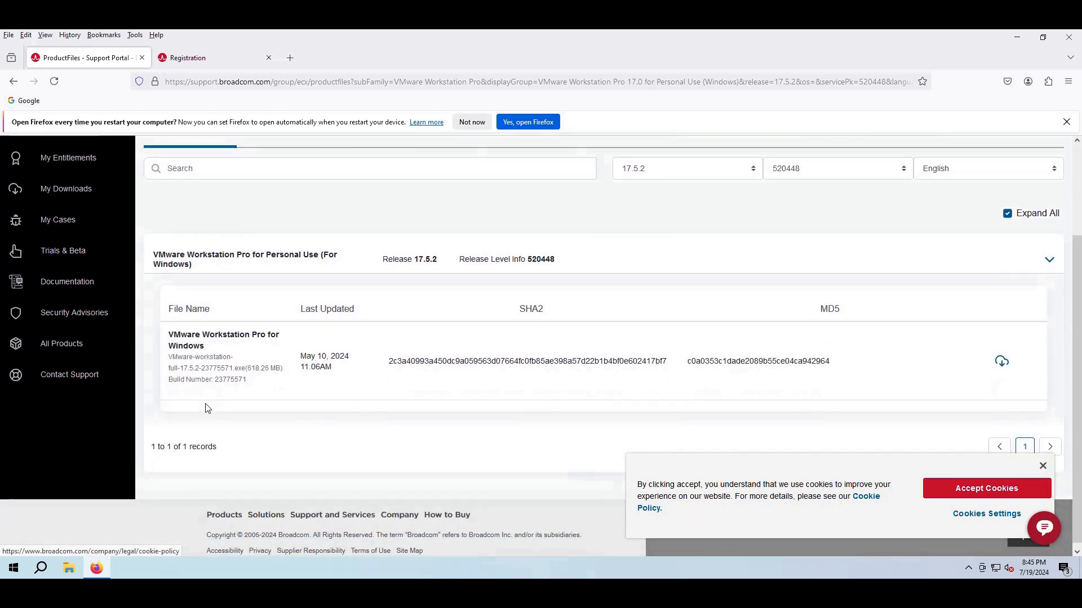
{"action": "left_click", "coordinate": [1002, 366]}
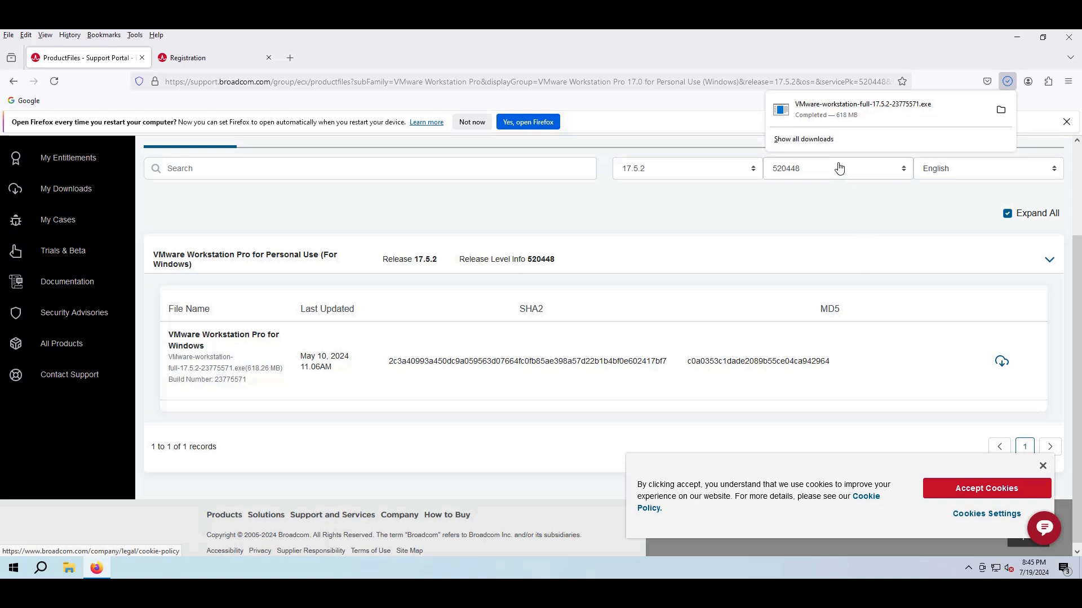
{"action": "left_click", "coordinate": [838, 106]}
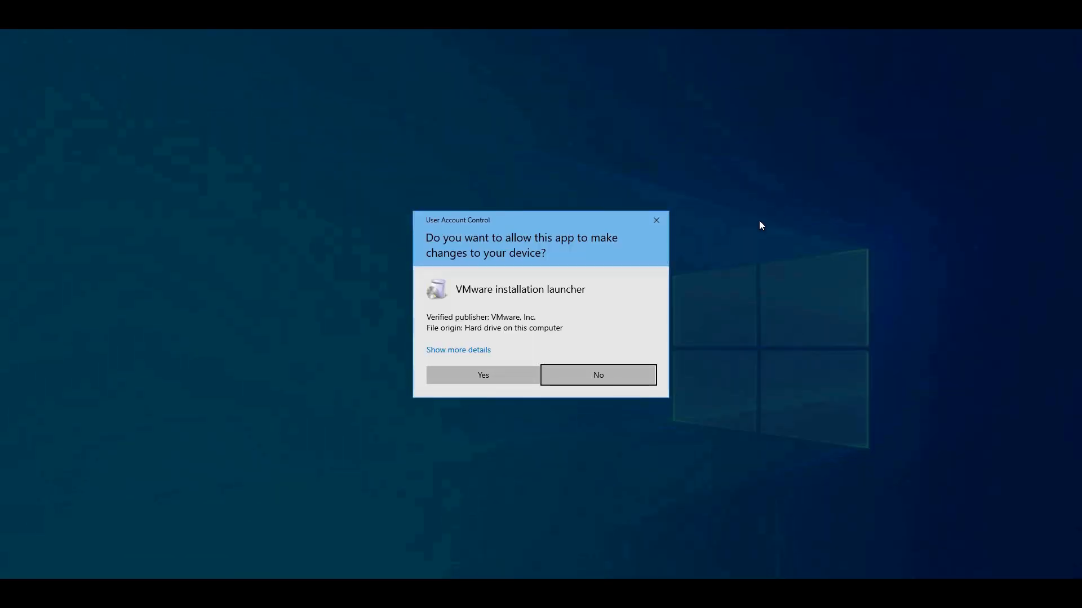
- Allow the installer to run, close Firefox, and accept the licence agreement
{"action": "left_click", "coordinate": [490, 375]}
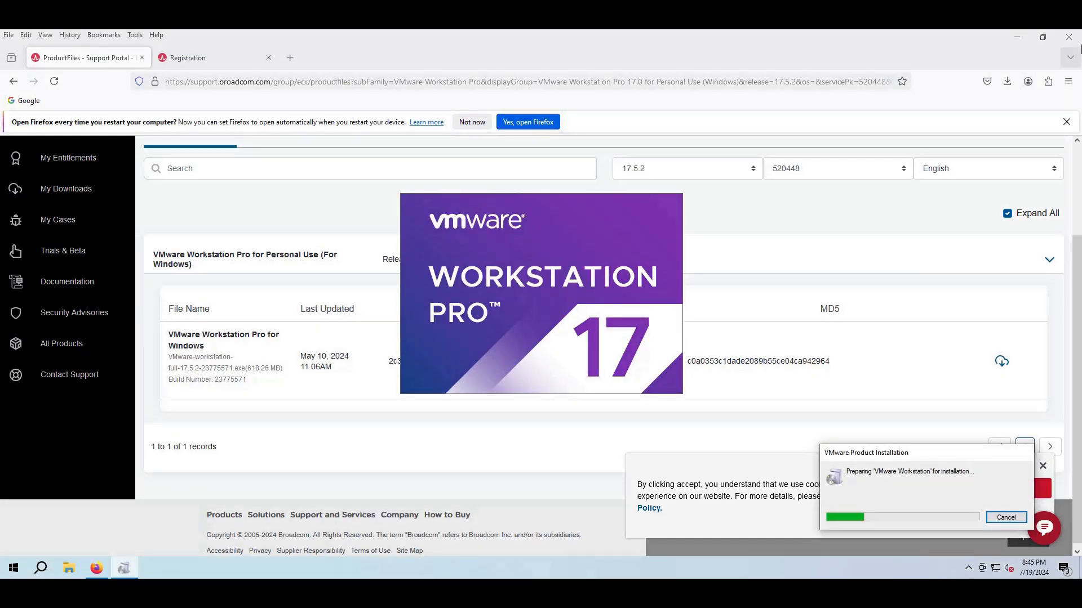
{"action": "left_click", "coordinate": [1070, 35]}
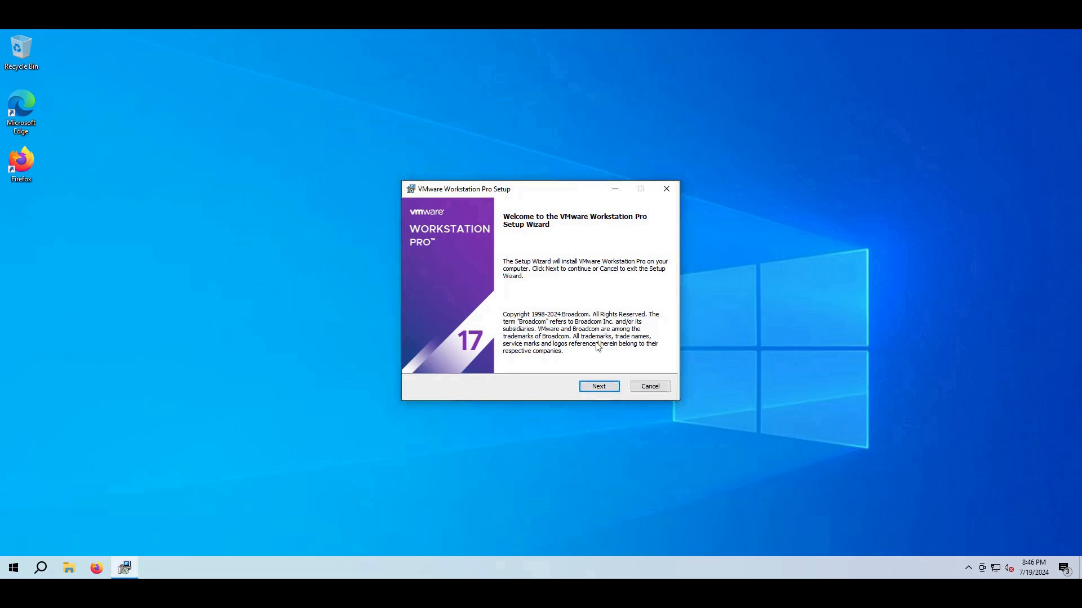
{"action": "left_click", "coordinate": [593, 388]}
{"action": "left_click", "coordinate": [529, 361]}
- Install with default location, user experience and shortcut settings, then finish setup
{"action": "left_click", "coordinate": [603, 390]}
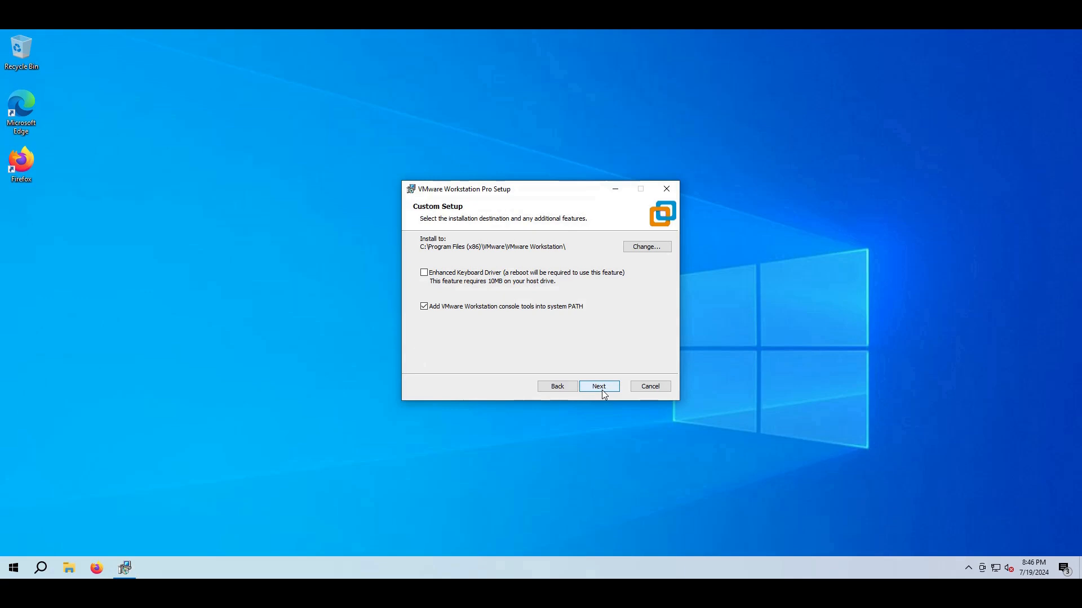
{"action": "left_click", "coordinate": [602, 390]}
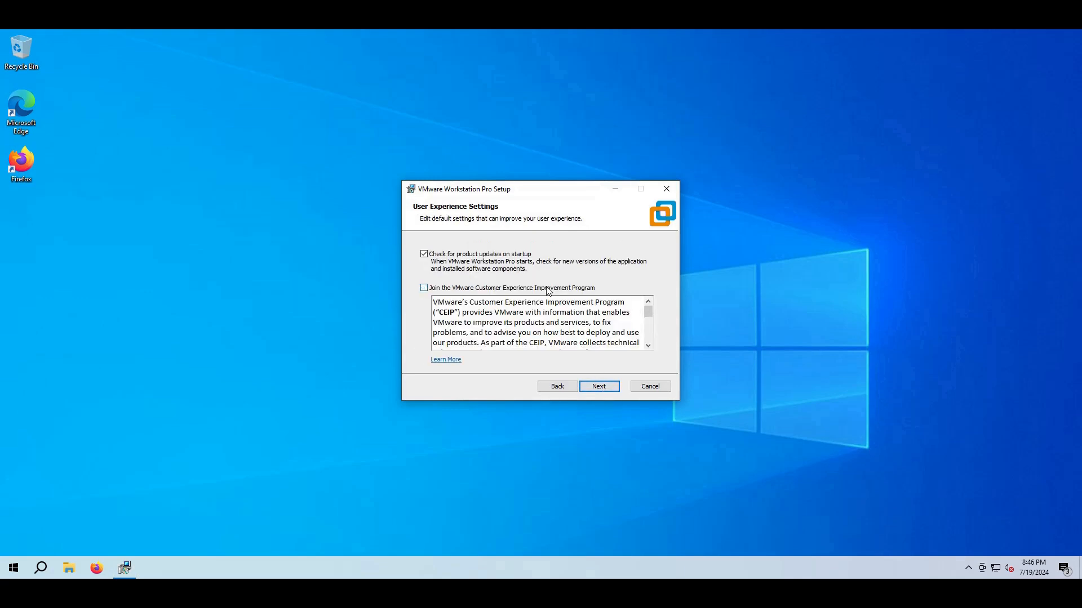
{"action": "left_click", "coordinate": [599, 389]}
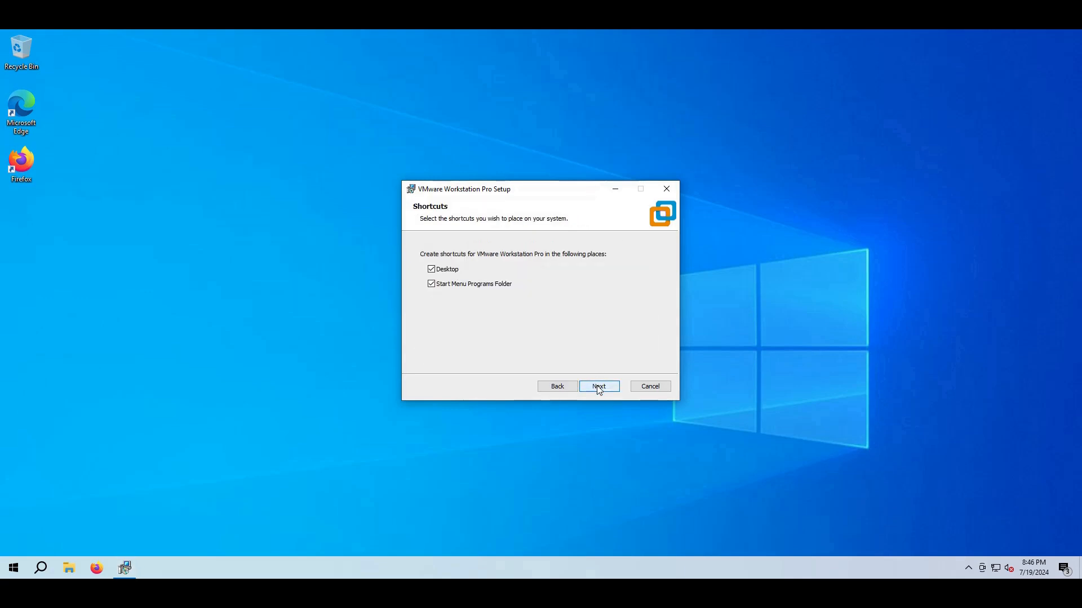
{"action": "left_click", "coordinate": [599, 389]}
{"action": "left_click", "coordinate": [597, 387]}
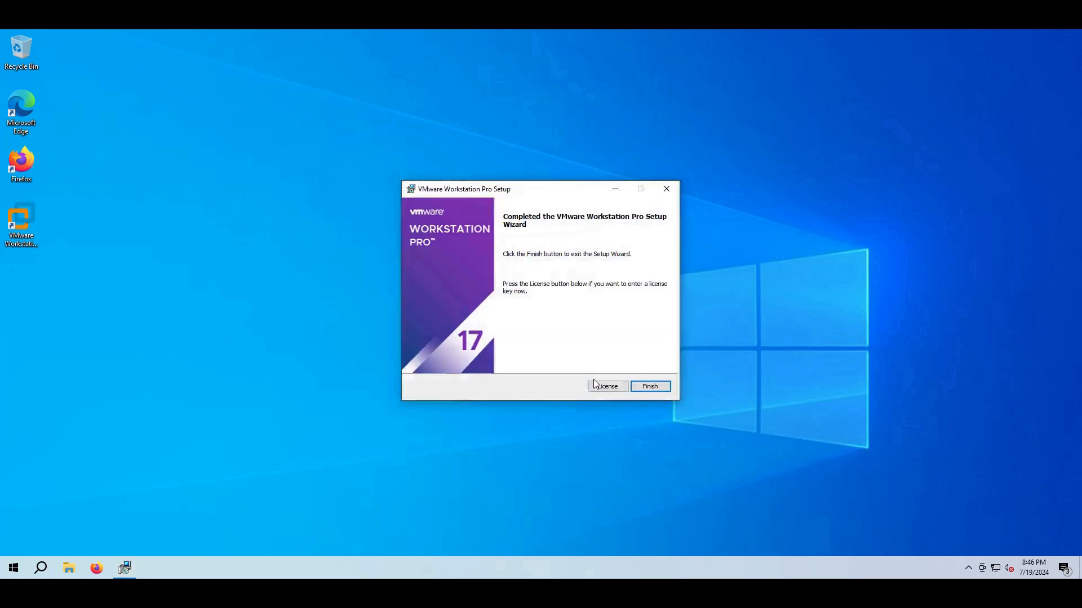
{"action": "left_click", "coordinate": [641, 390]}
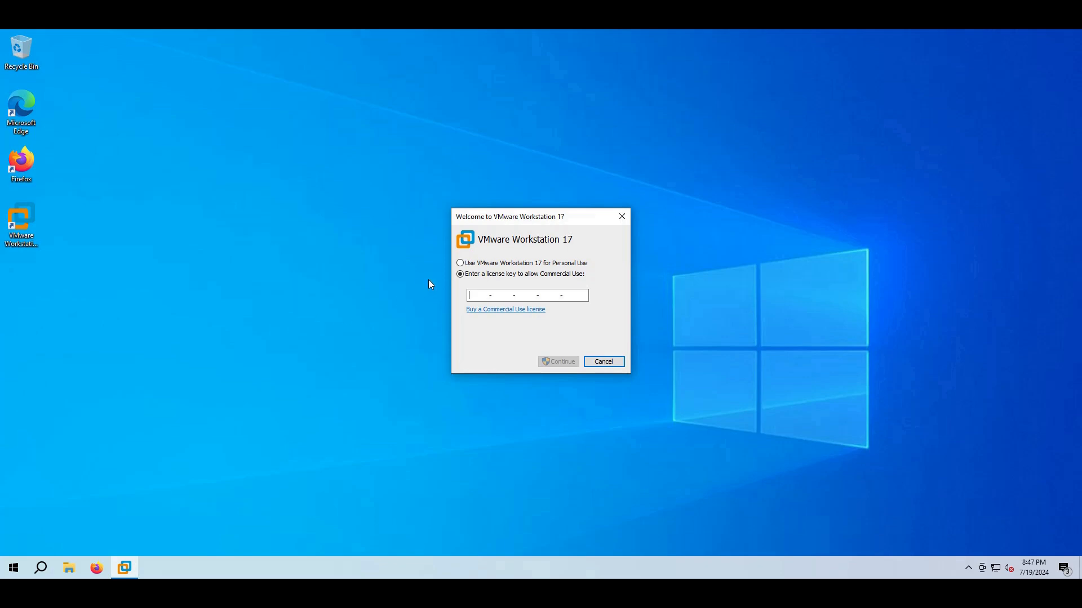
- Choose Use VMware Workstation 17 for Personal Use, finish the welcome dialog, and launch Firefox
{"action": "left_click", "coordinate": [478, 263]}
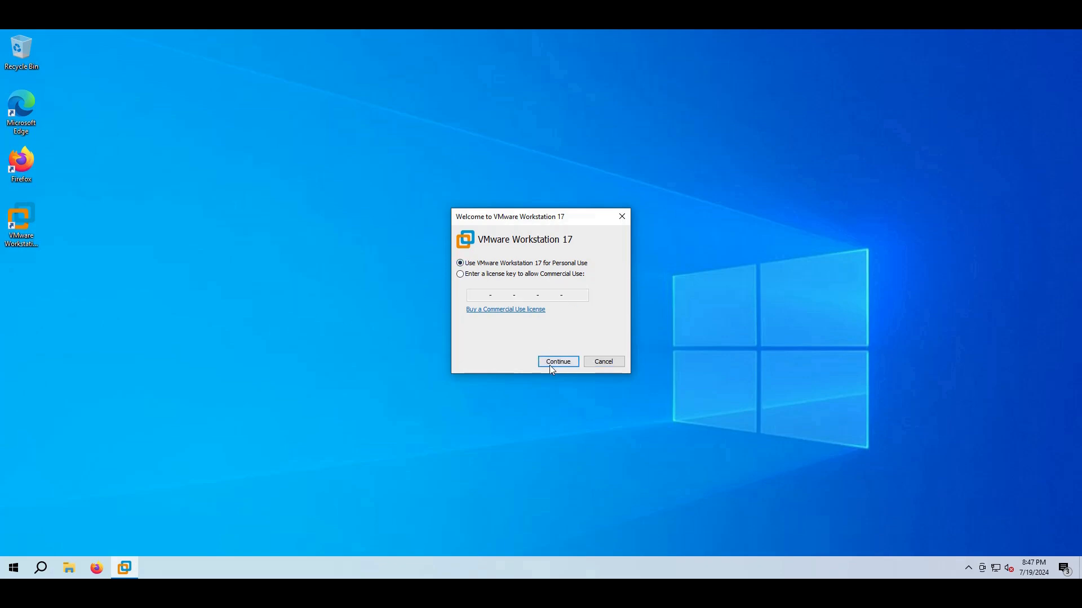
{"action": "left_click", "coordinate": [552, 365]}
{"action": "left_click", "coordinate": [555, 362]}
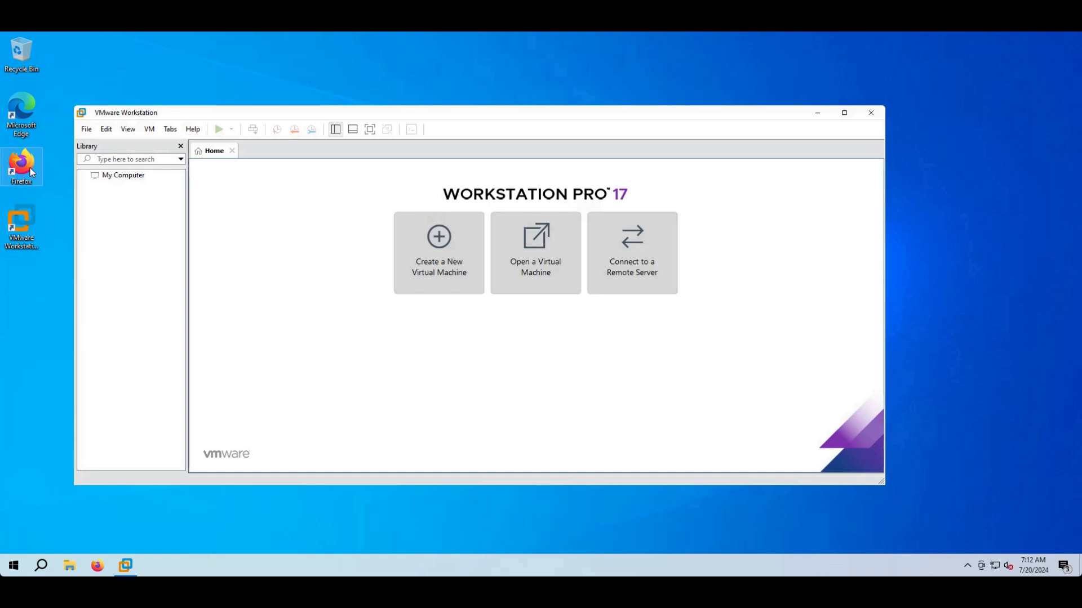
{"action": "double_click", "coordinate": [29, 167]}
- Search the web for 'kali iso download' and open the Get Kali page
{"action": "left_click", "coordinate": [255, 85]}
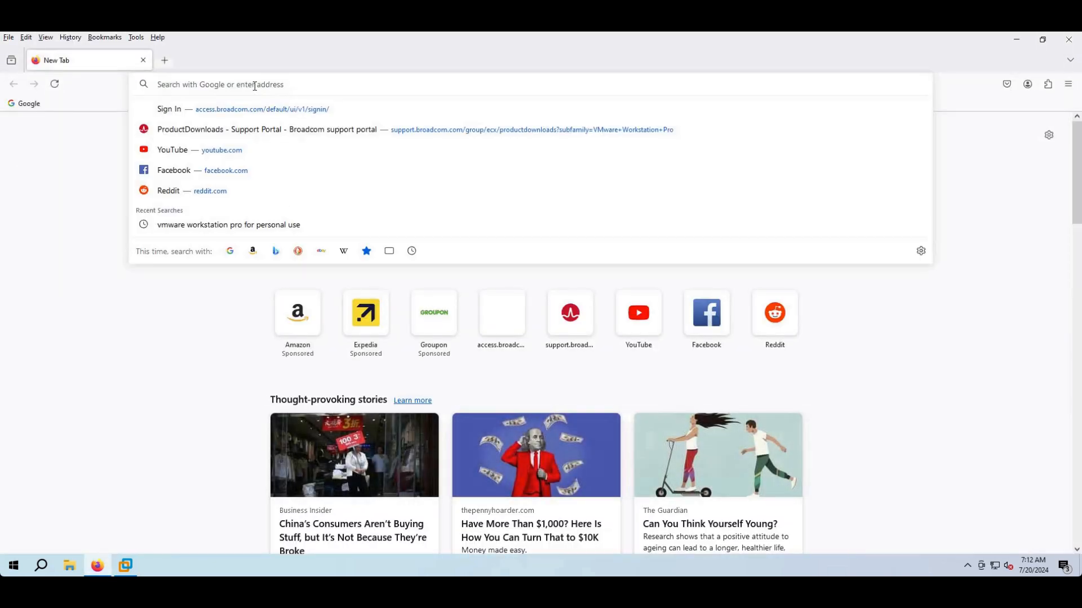
{"action": "type", "text": "kali"}
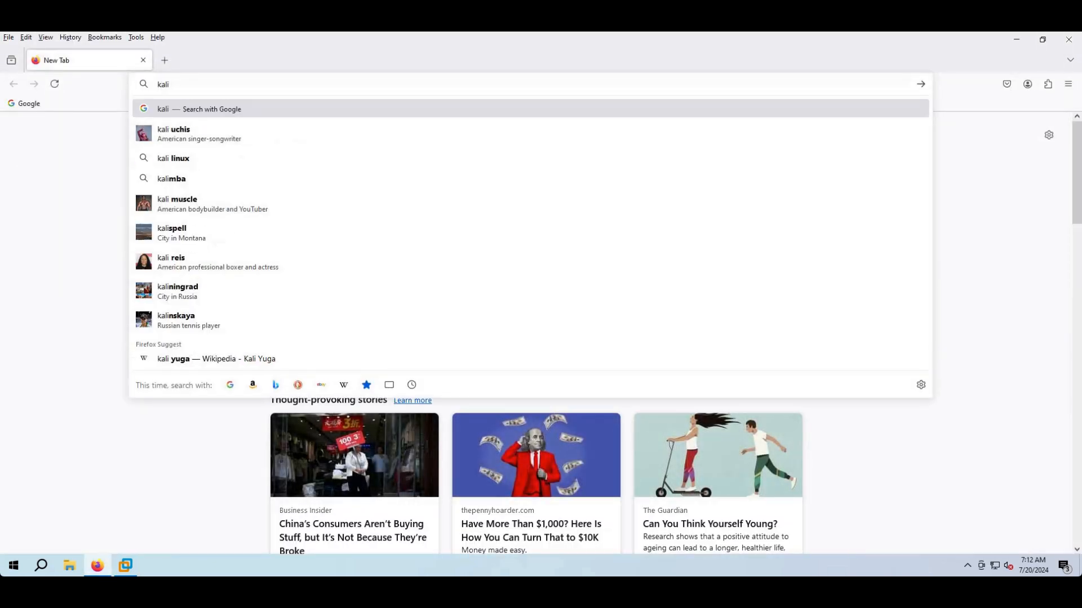
{"action": "type", "text": " iso download"}
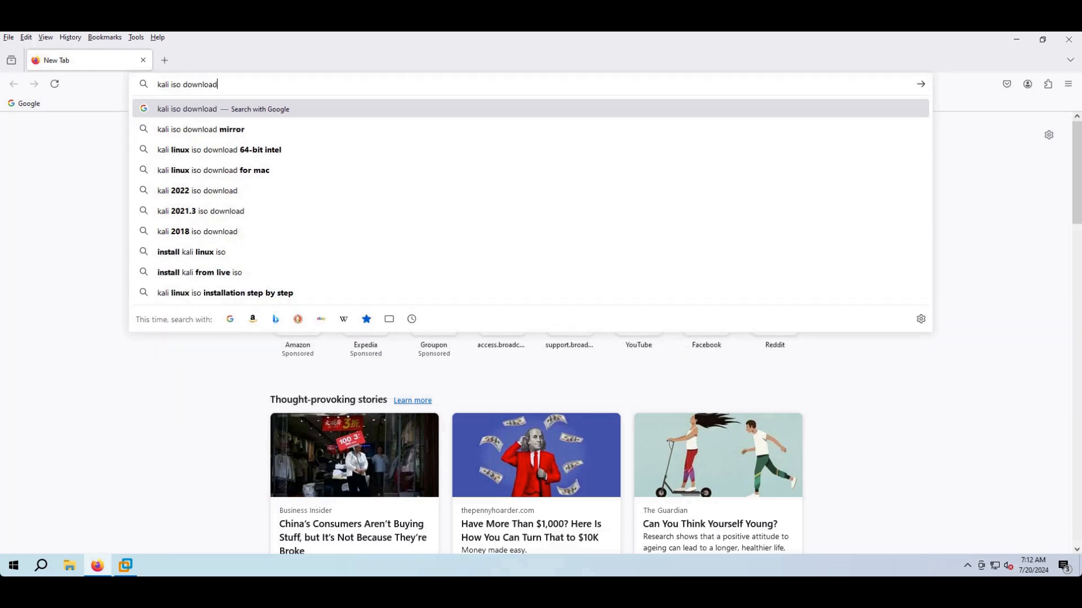
{"action": "key", "text": "Return"}
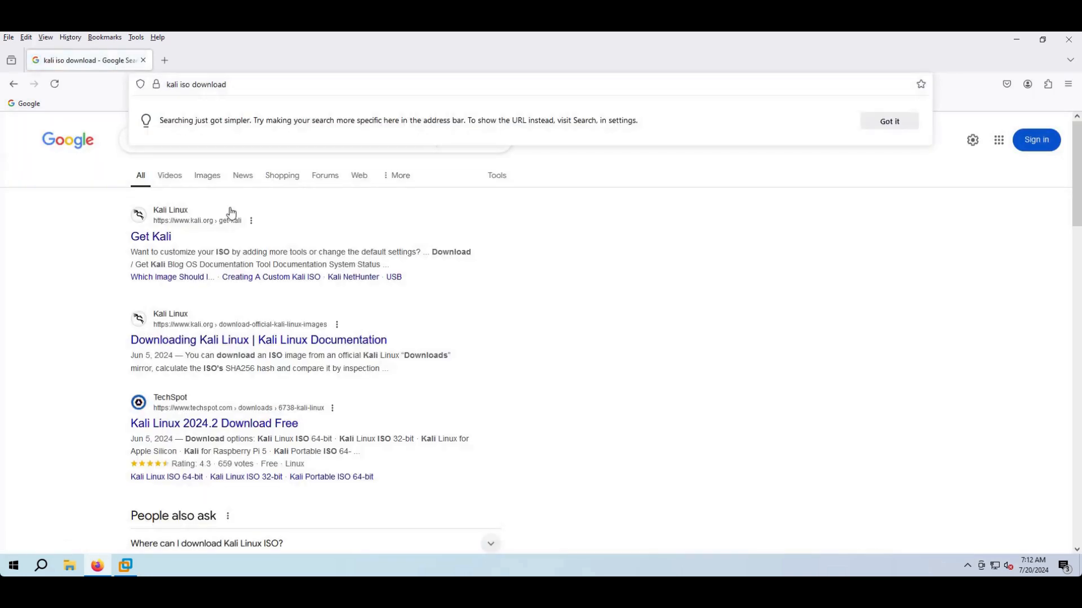
{"action": "left_click", "coordinate": [137, 242]}
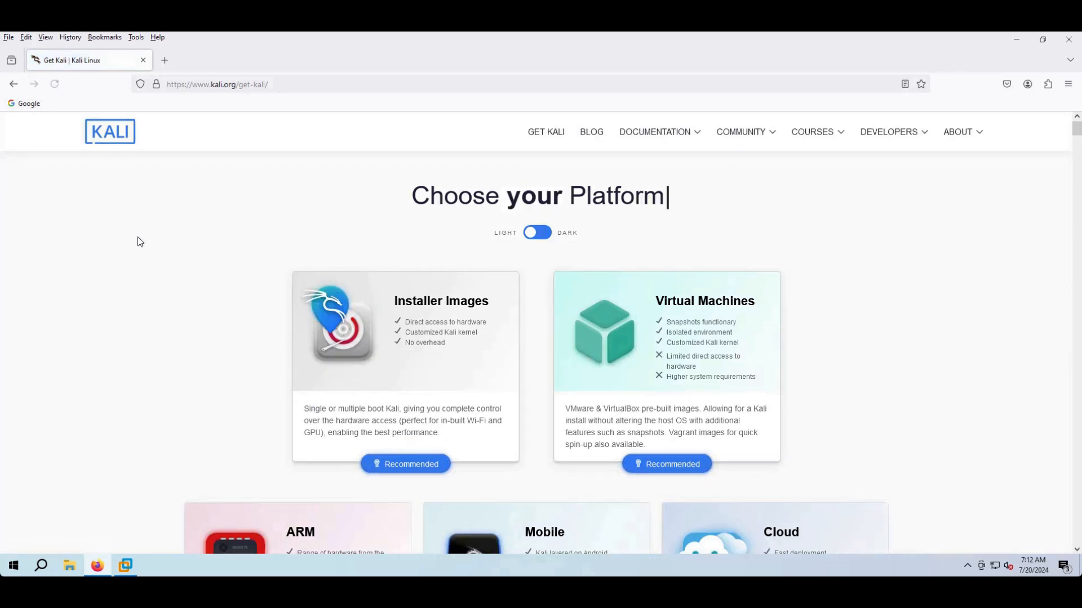
- Download the recommended 64-bit Kali 2024.2 installer image, then close Firefox
{"action": "scroll", "coordinate": [174, 399], "scroll_direction": "down", "scroll_amount": 3}
{"action": "scroll", "coordinate": [174, 399], "scroll_direction": "down", "scroll_amount": 6}
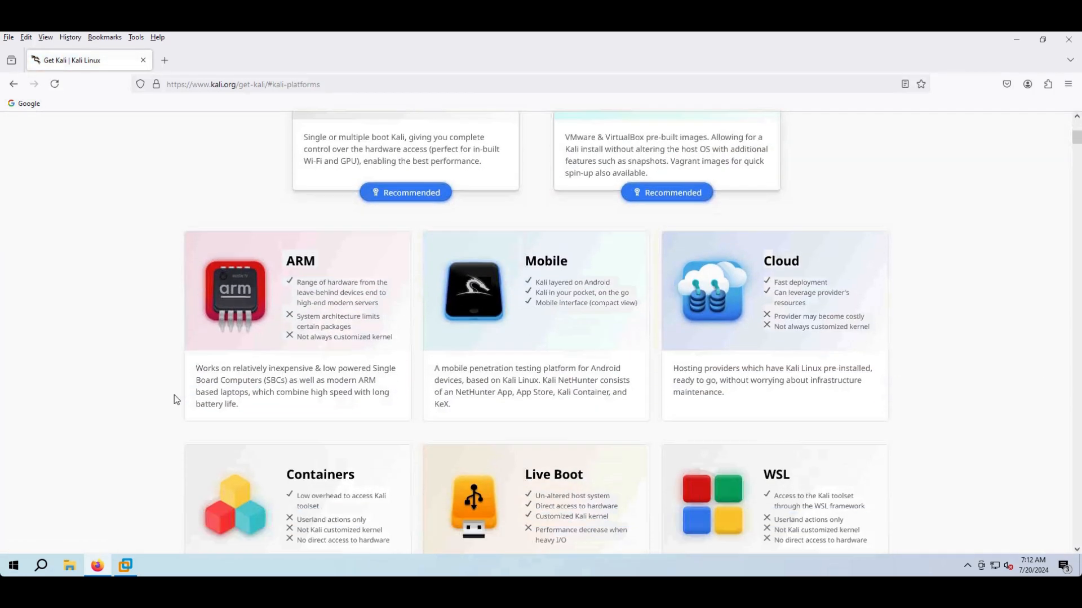
{"action": "scroll", "coordinate": [174, 399], "scroll_direction": "down", "scroll_amount": 10}
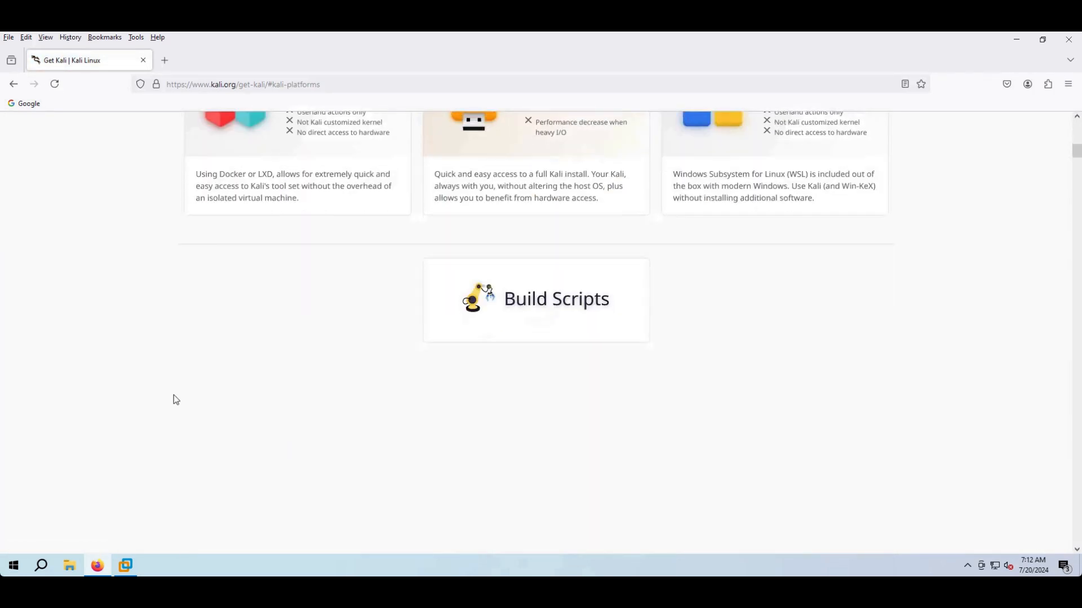
{"action": "scroll", "coordinate": [294, 342], "scroll_direction": "down", "scroll_amount": 1}
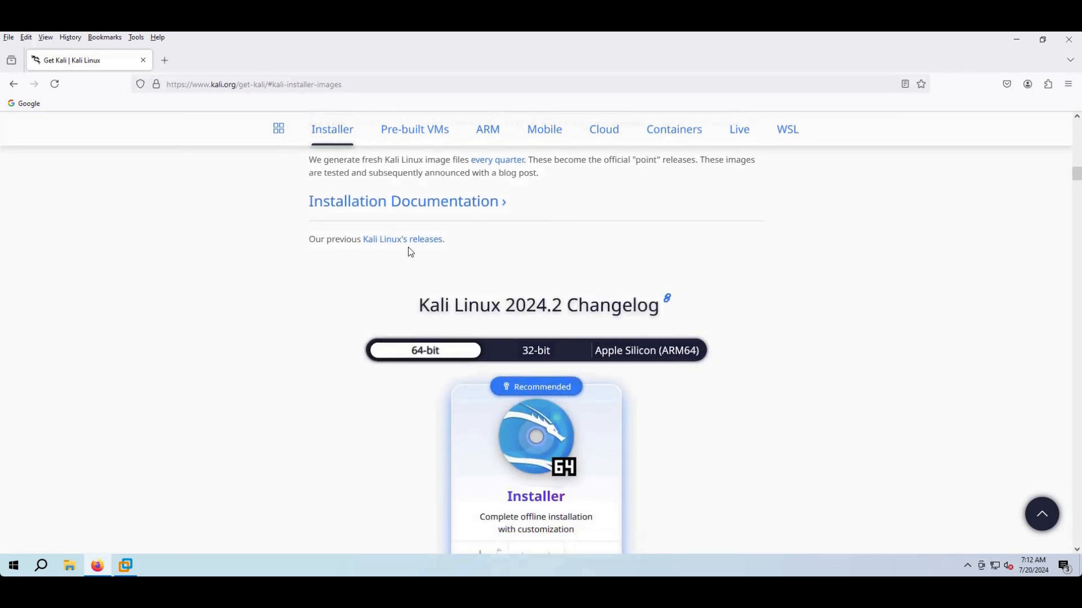
{"action": "scroll", "coordinate": [357, 309], "scroll_direction": "down", "scroll_amount": 6}
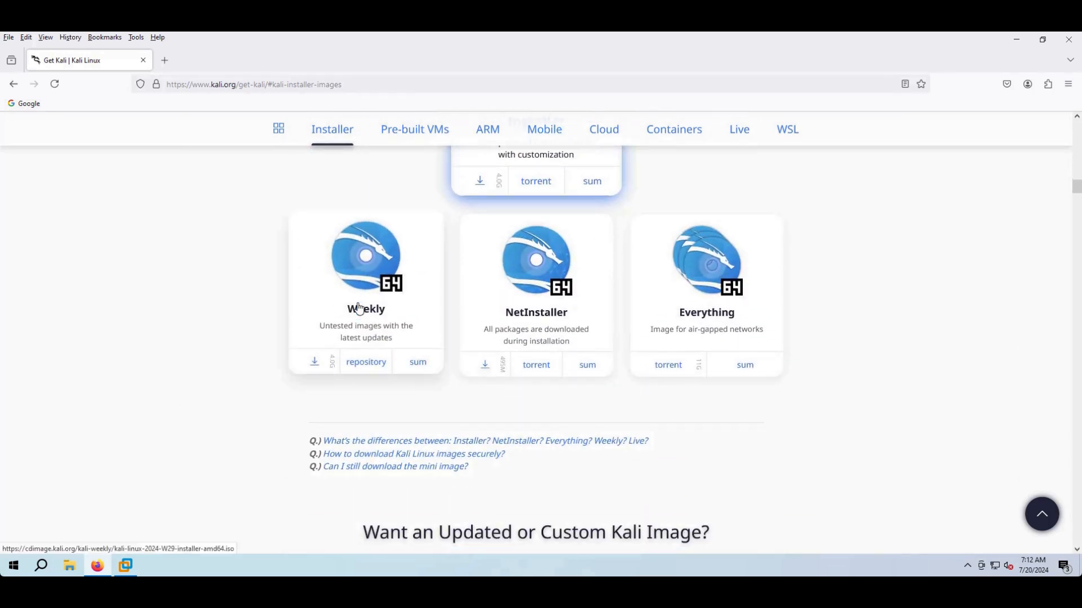
{"action": "scroll", "coordinate": [413, 406], "scroll_direction": "up", "scroll_amount": 3}
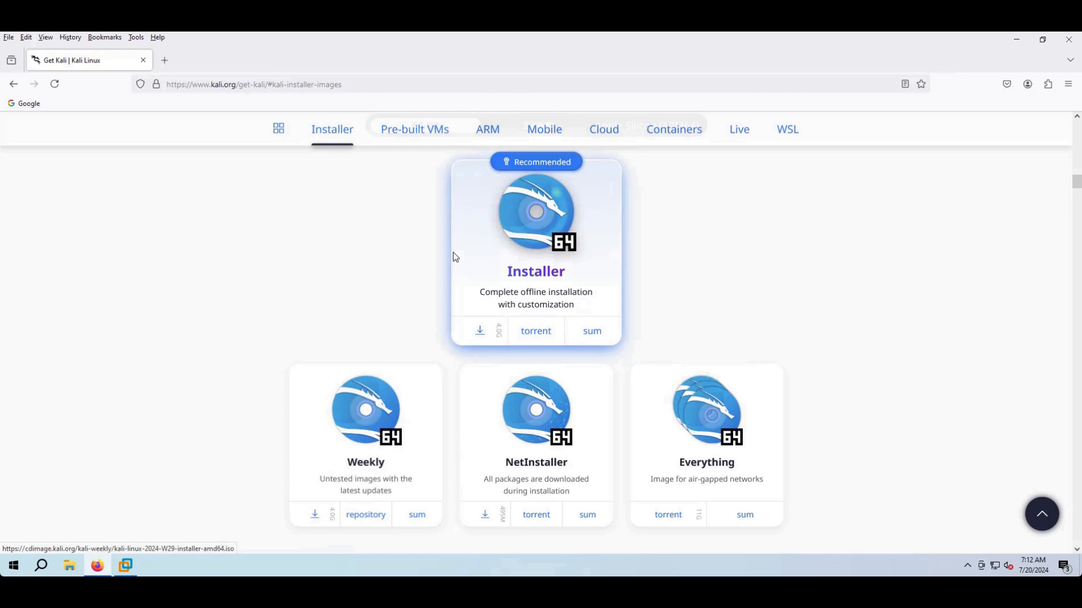
{"action": "left_click", "coordinate": [481, 329]}
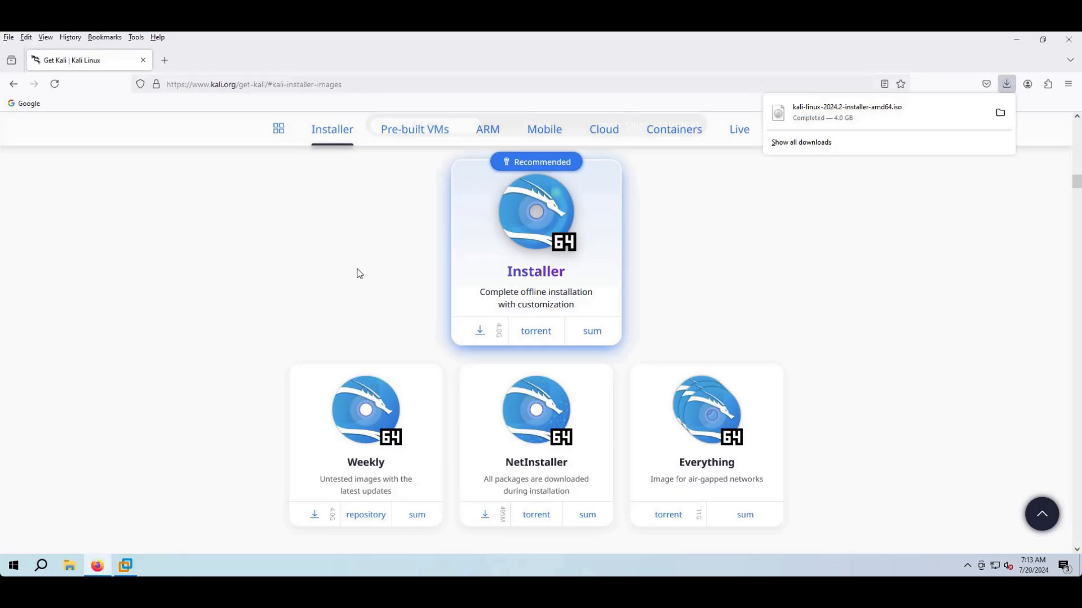
{"action": "left_click", "coordinate": [1074, 37]}
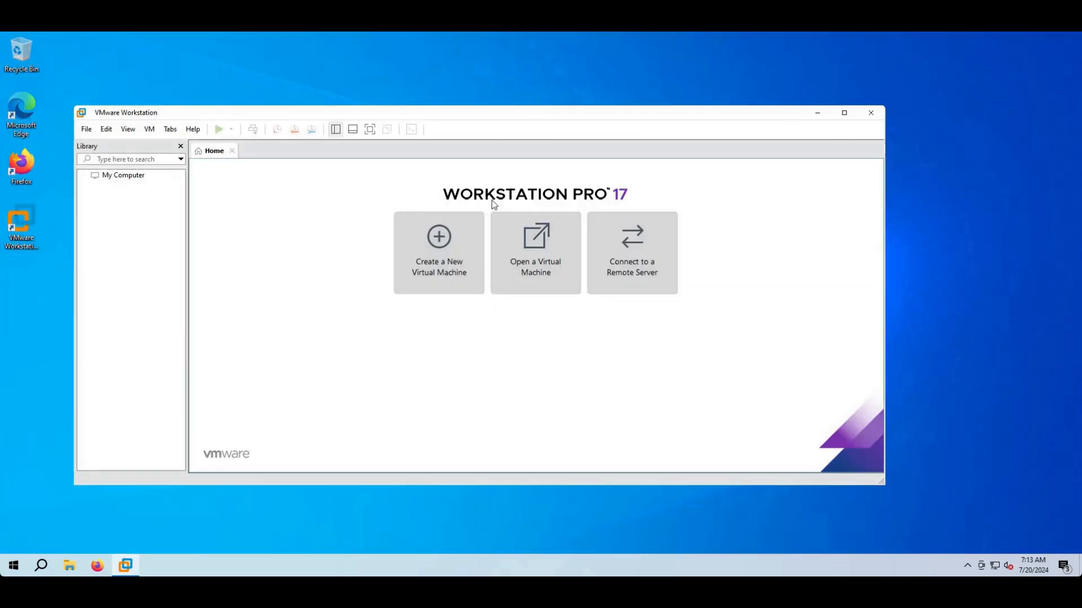
- Start a Custom new virtual machine keeping Workstation 17.5.x hardware compatibility
{"action": "left_click", "coordinate": [434, 241]}
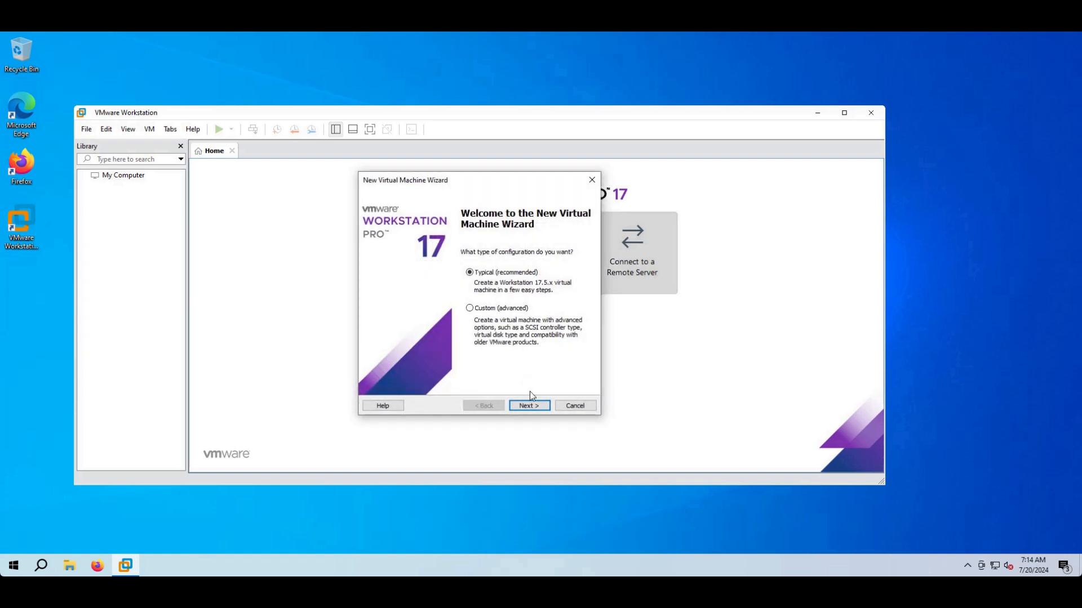
{"action": "left_click", "coordinate": [519, 311]}
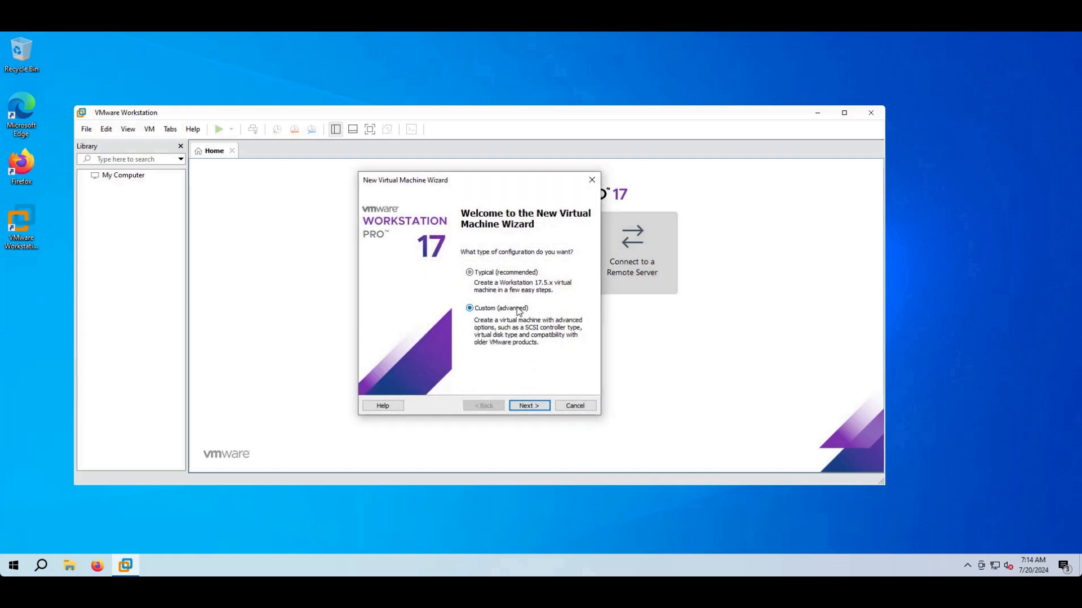
{"action": "left_click", "coordinate": [530, 406]}
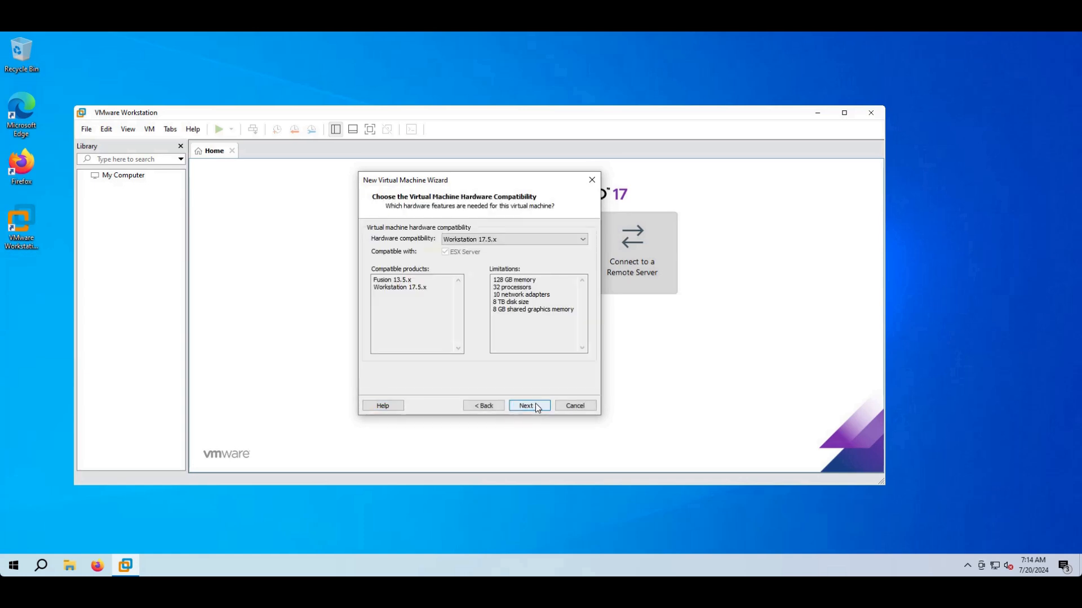
{"action": "left_click", "coordinate": [509, 239]}
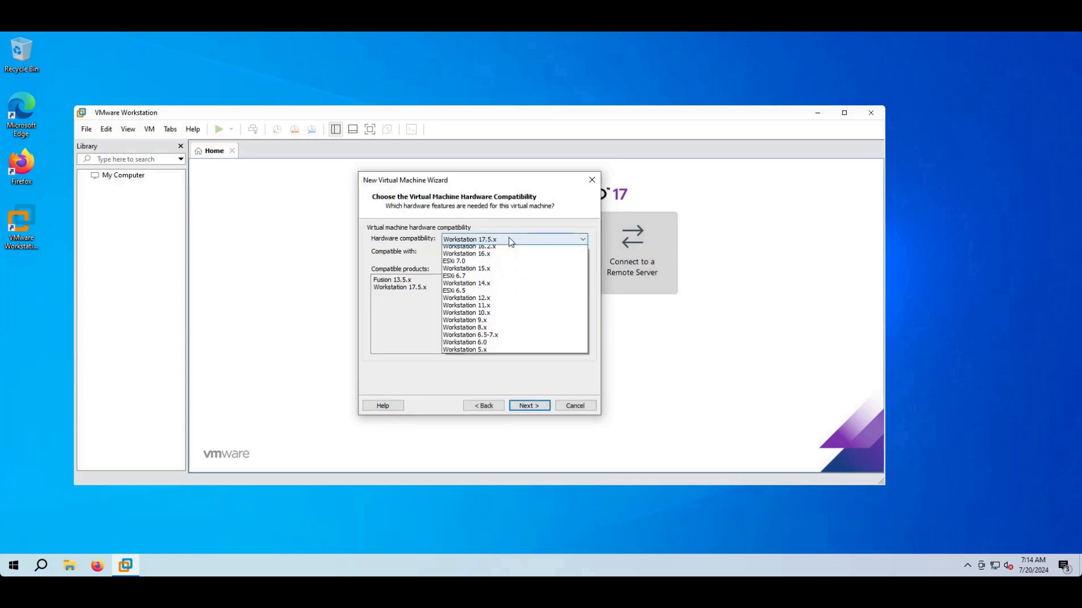
{"action": "left_click", "coordinate": [508, 239]}
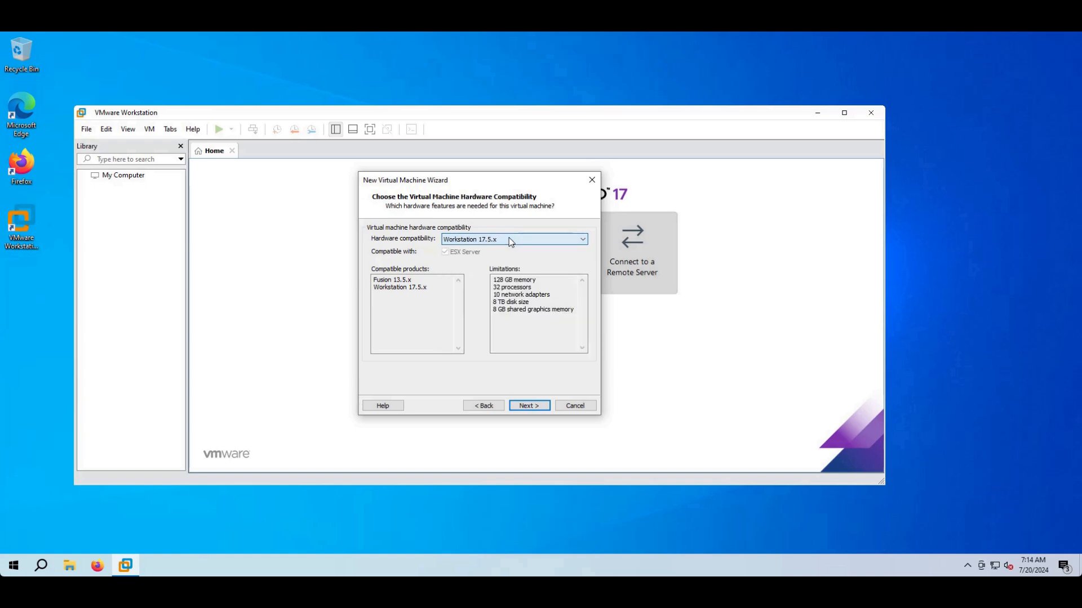
{"action": "left_click", "coordinate": [533, 406]}
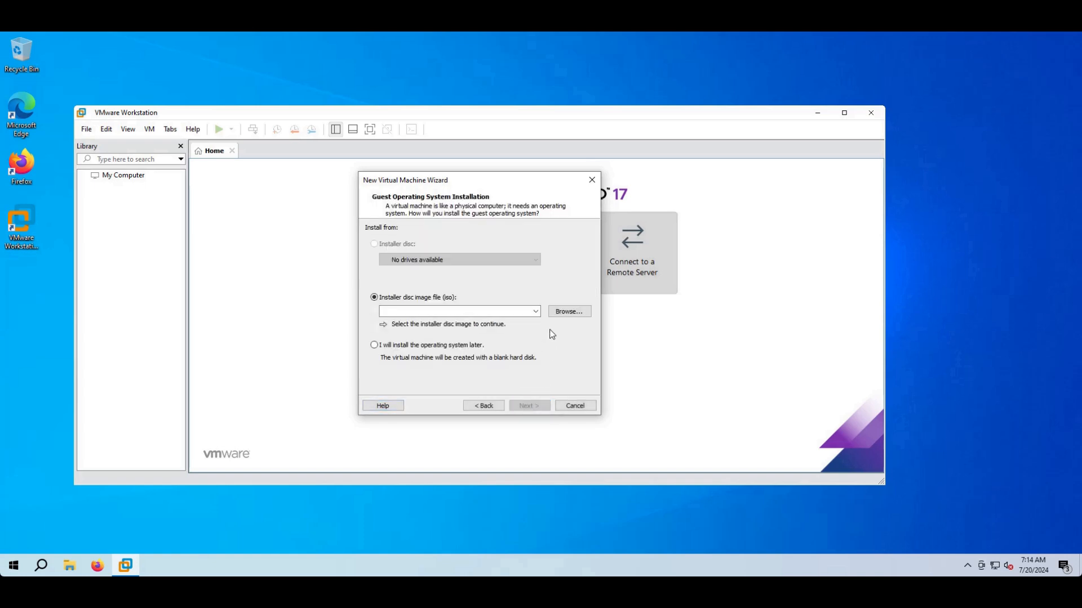
- Select kali-linux-2024.2-installer-amd64 from Downloads as the installer disc image
{"action": "left_click", "coordinate": [569, 313]}
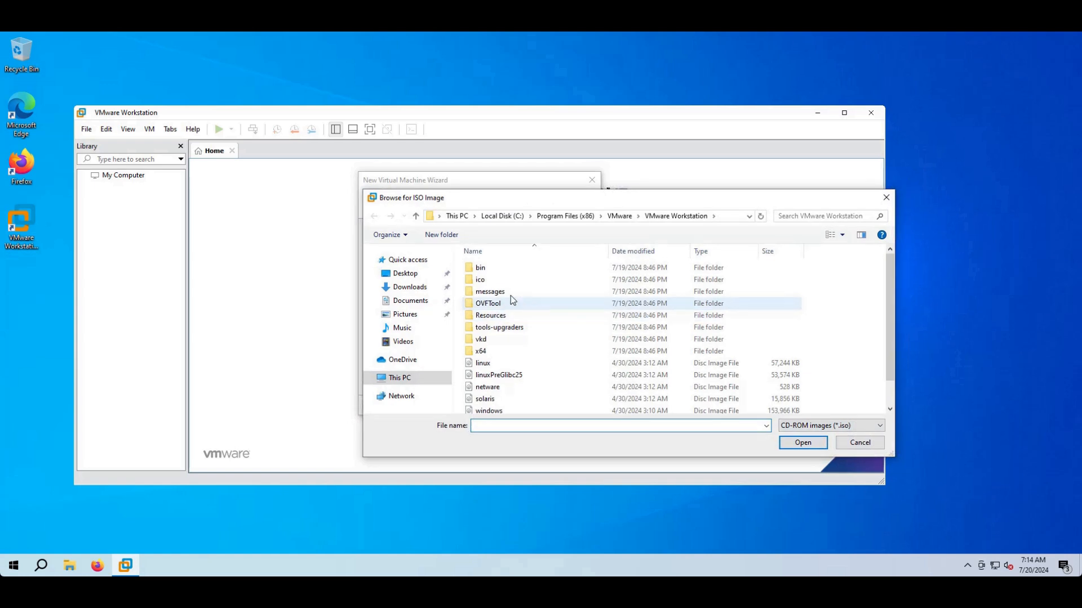
{"action": "left_click", "coordinate": [417, 288]}
{"action": "left_click", "coordinate": [474, 284]}
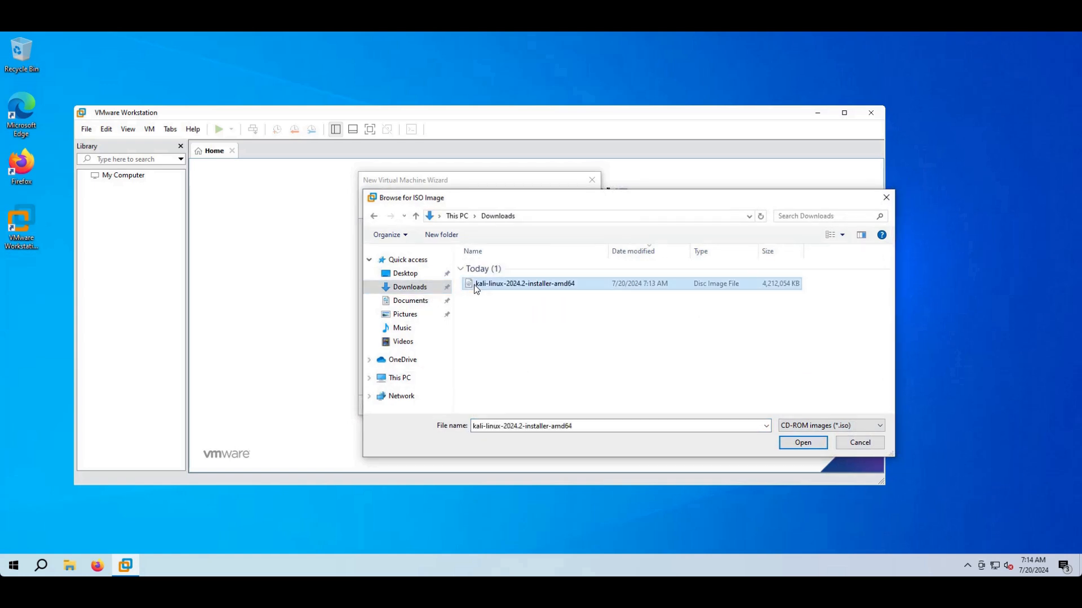
{"action": "left_click", "coordinate": [808, 444]}
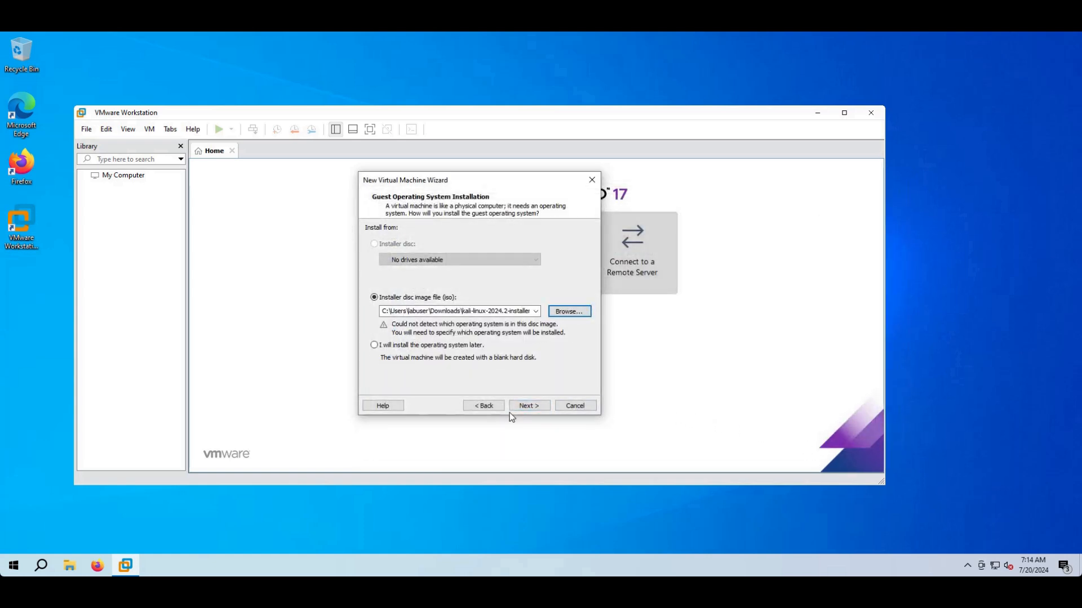
- Choose Linux as the guest OS and pick Other Linux 6.x kernel 64-bit as version
{"action": "left_click", "coordinate": [523, 407]}
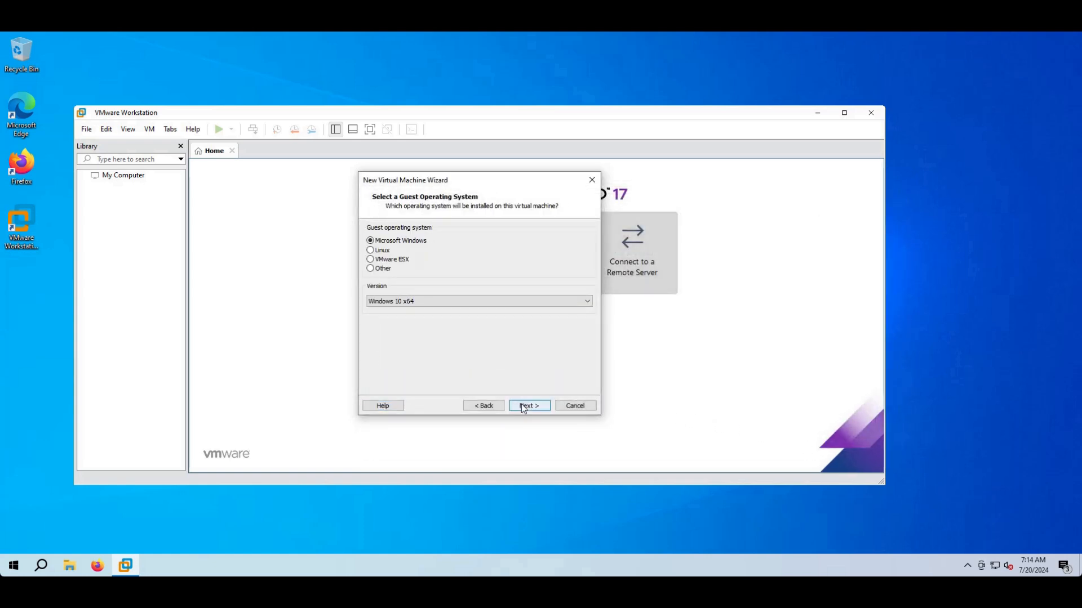
{"action": "left_click", "coordinate": [376, 253]}
{"action": "left_click", "coordinate": [403, 305]}
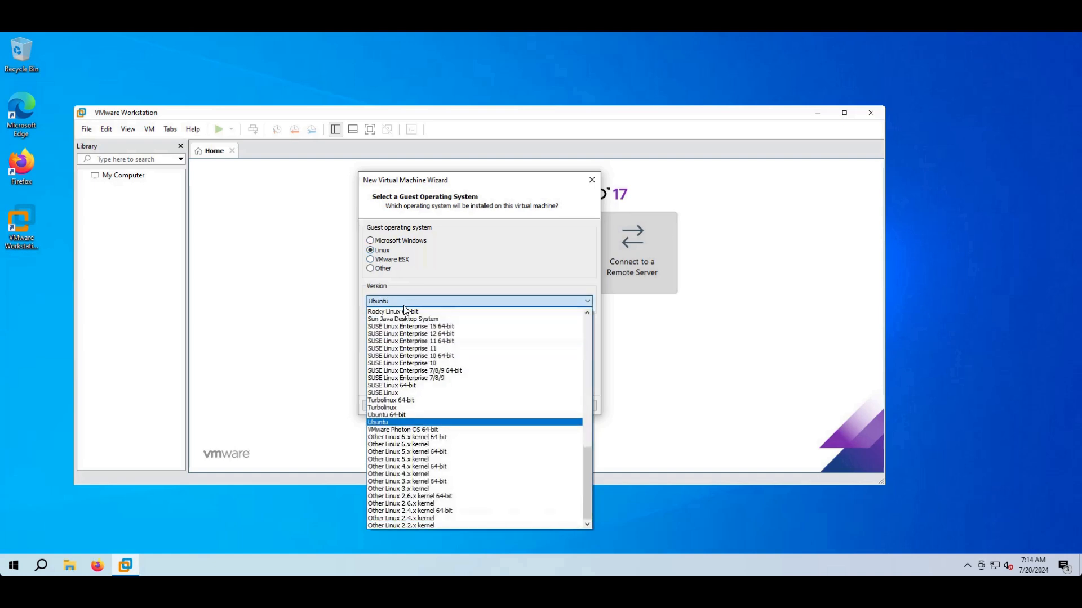
{"action": "scroll", "coordinate": [426, 382], "scroll_direction": "up", "scroll_amount": 5}
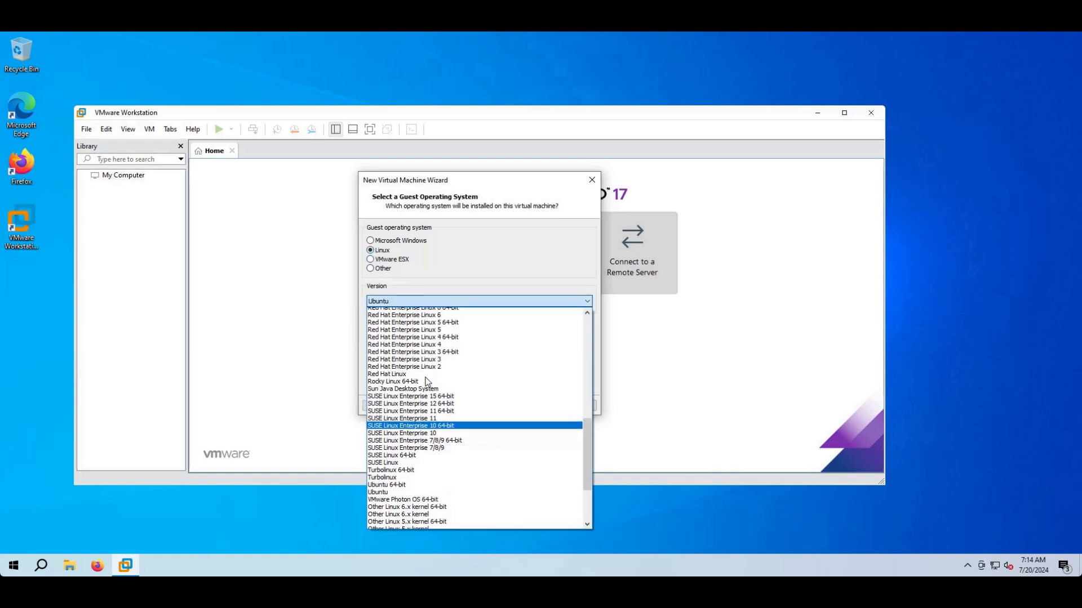
{"action": "scroll", "coordinate": [426, 382], "scroll_direction": "up", "scroll_amount": 13}
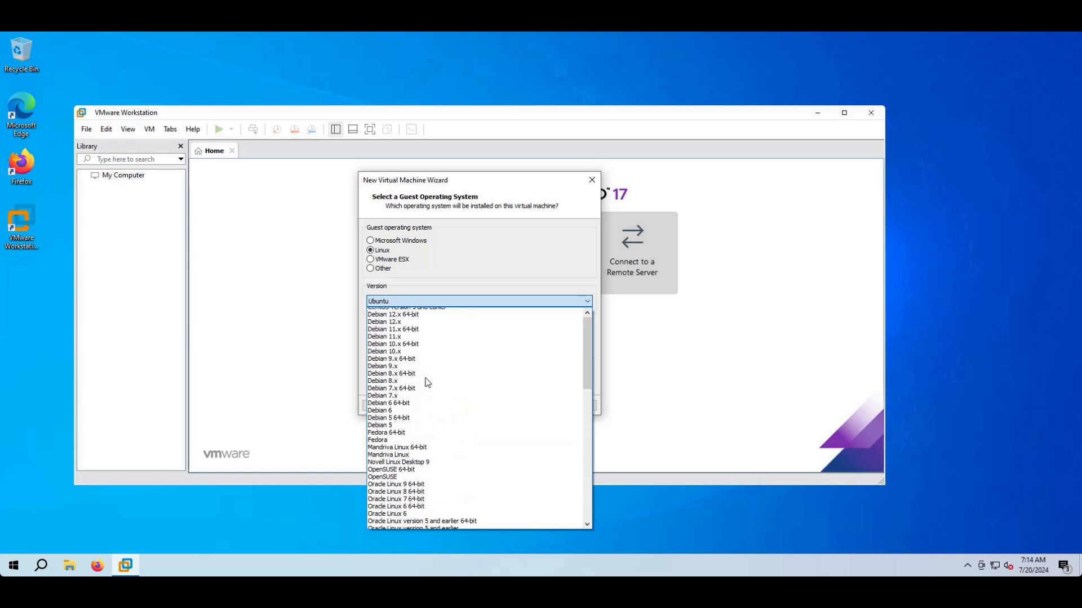
{"action": "scroll", "coordinate": [428, 383], "scroll_direction": "down", "scroll_amount": 6}
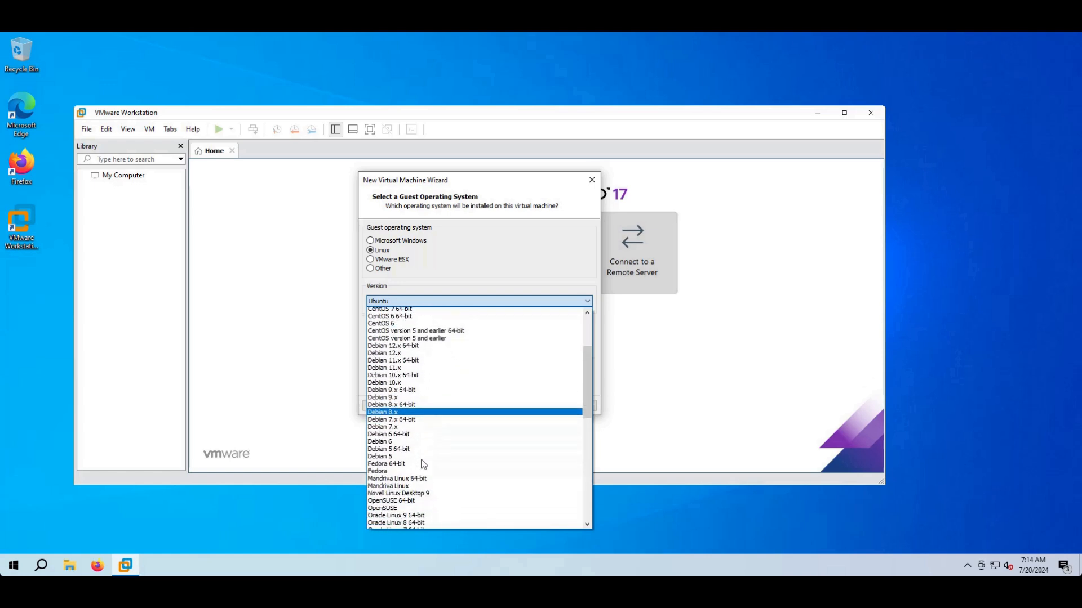
{"action": "scroll", "coordinate": [431, 460], "scroll_direction": "down", "scroll_amount": 3}
{"action": "scroll", "coordinate": [431, 460], "scroll_direction": "down", "scroll_amount": 2}
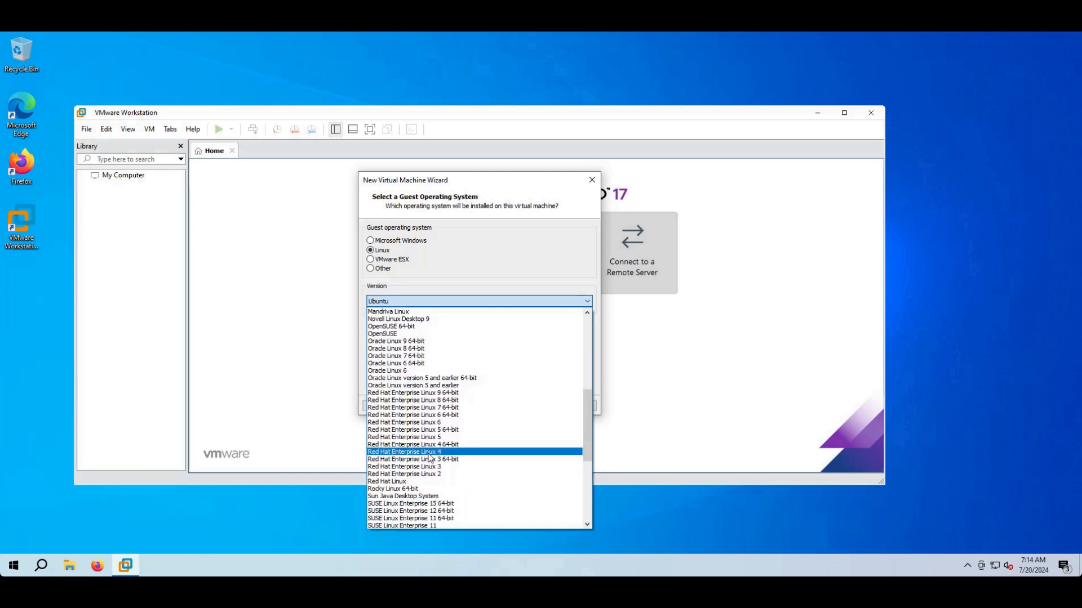
{"action": "scroll", "coordinate": [429, 454], "scroll_direction": "down", "scroll_amount": 8}
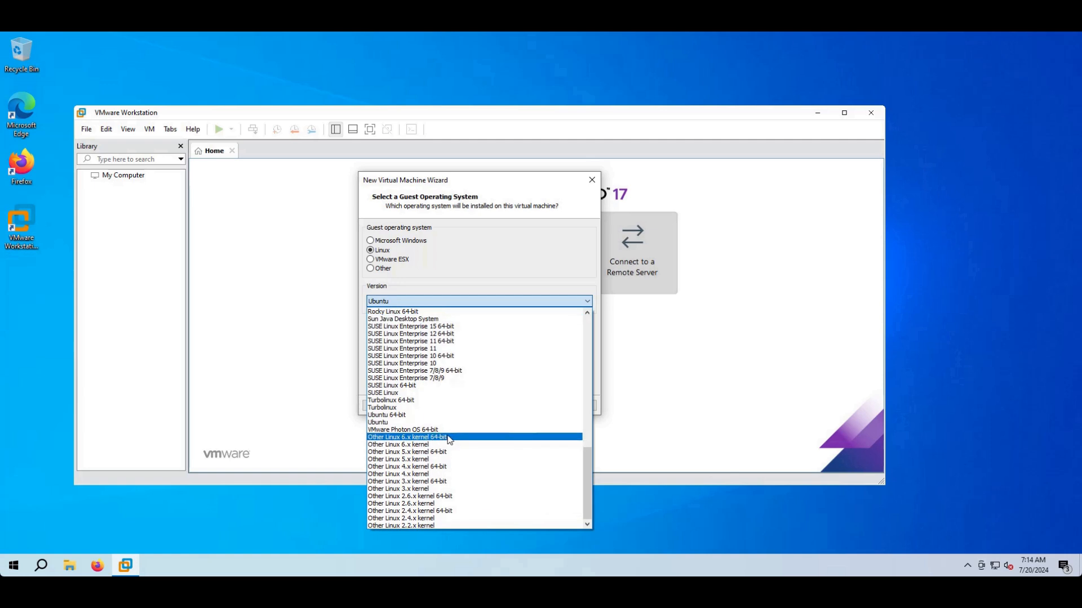
{"action": "left_click", "coordinate": [445, 437]}
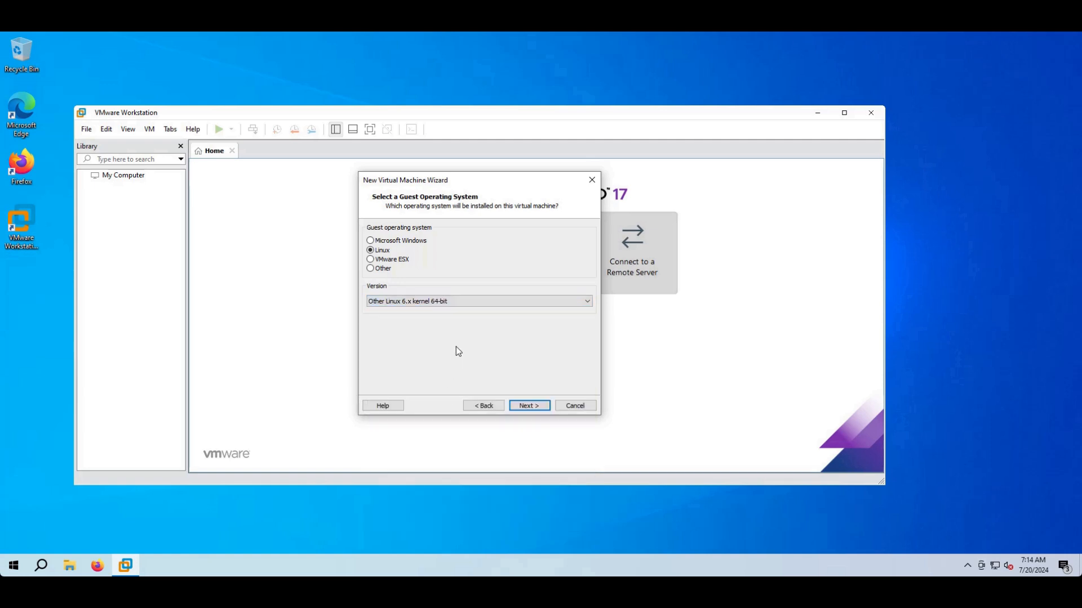
- Name the virtual machine KaliVM
{"action": "left_click", "coordinate": [533, 408]}
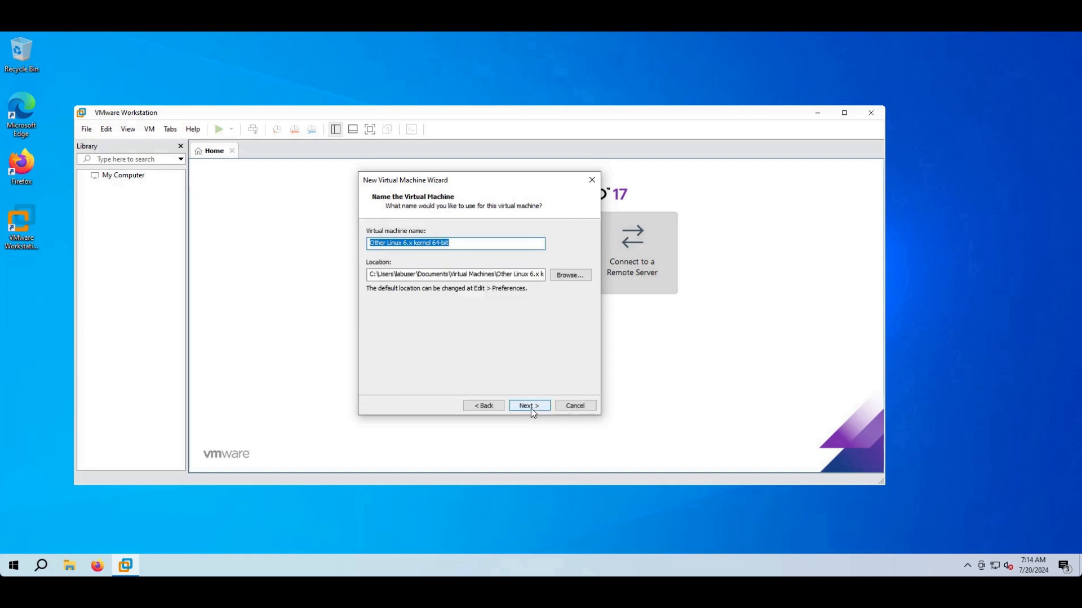
{"action": "type", "text": "K"}
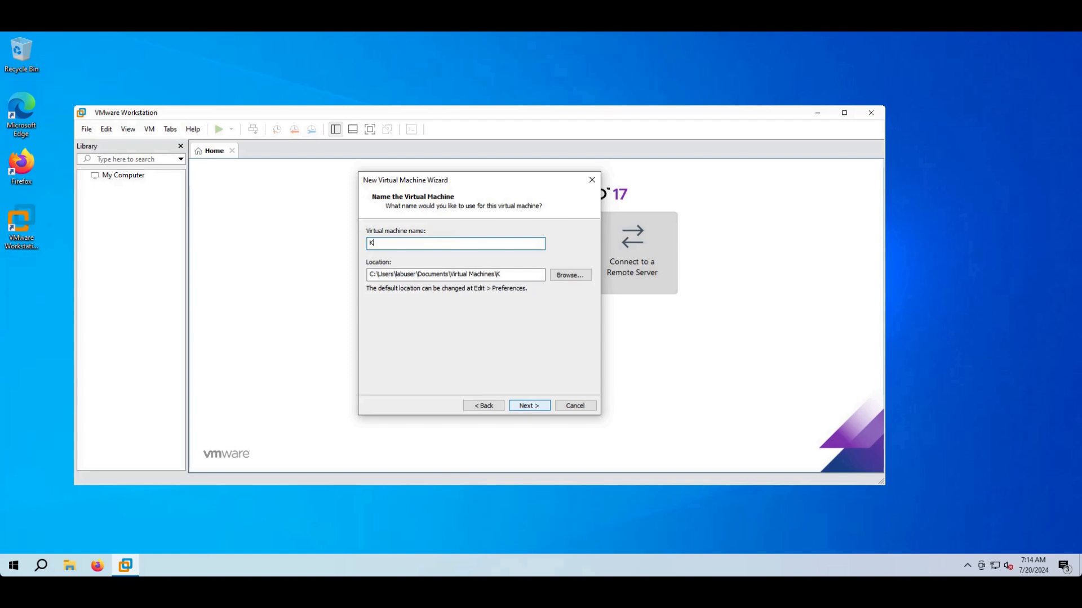
{"action": "type", "text": "aliVM"}
{"action": "left_click", "coordinate": [531, 406]}
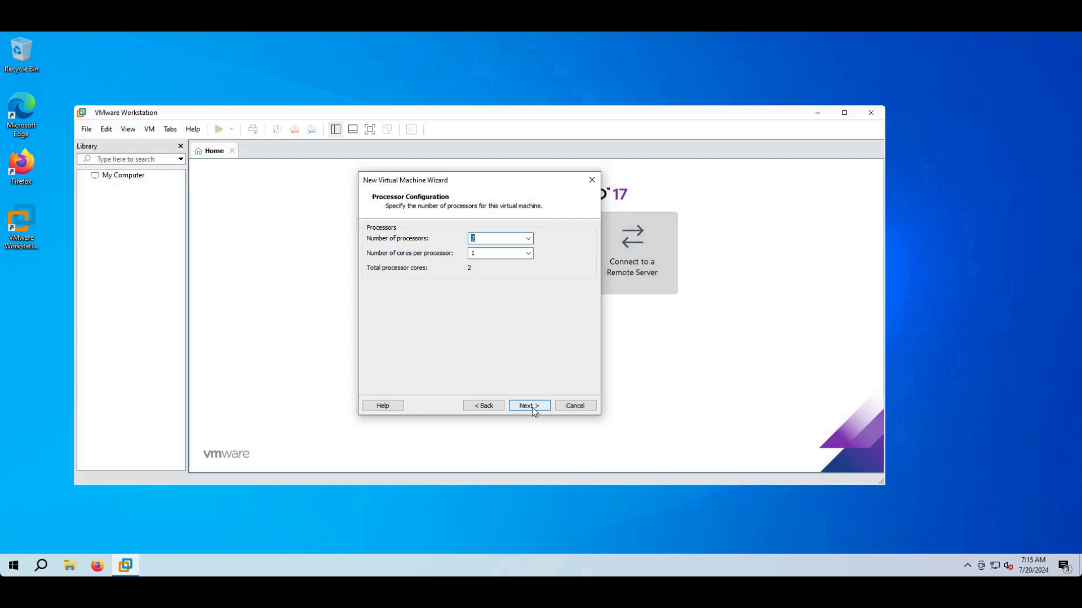
- Set 1 processor with 4 cores per processor
{"action": "type", "text": "1"}
{"action": "left_click", "coordinate": [528, 254]}
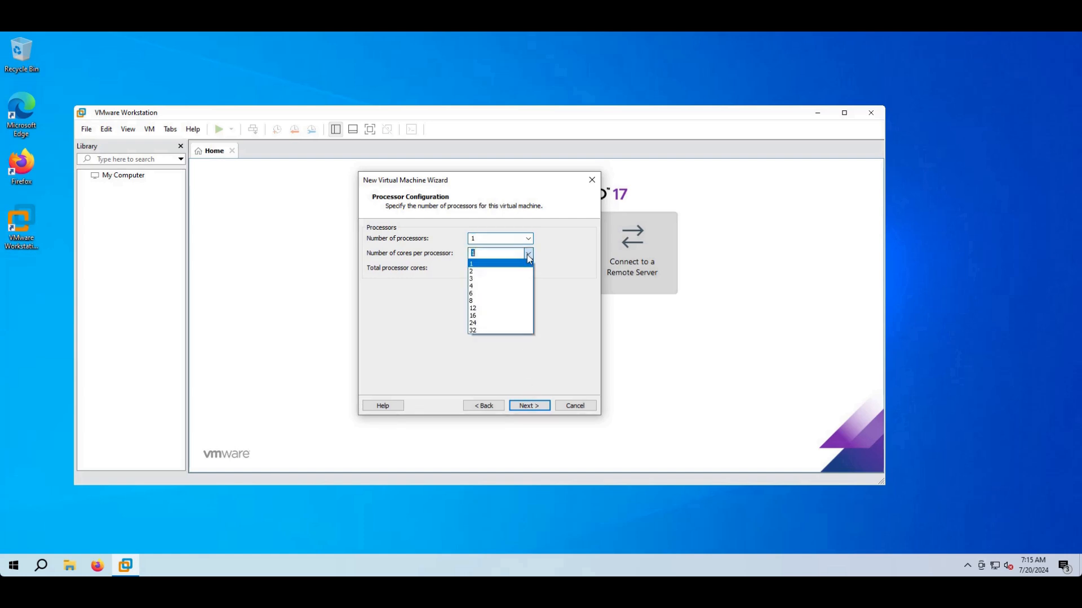
{"action": "left_click", "coordinate": [511, 287]}
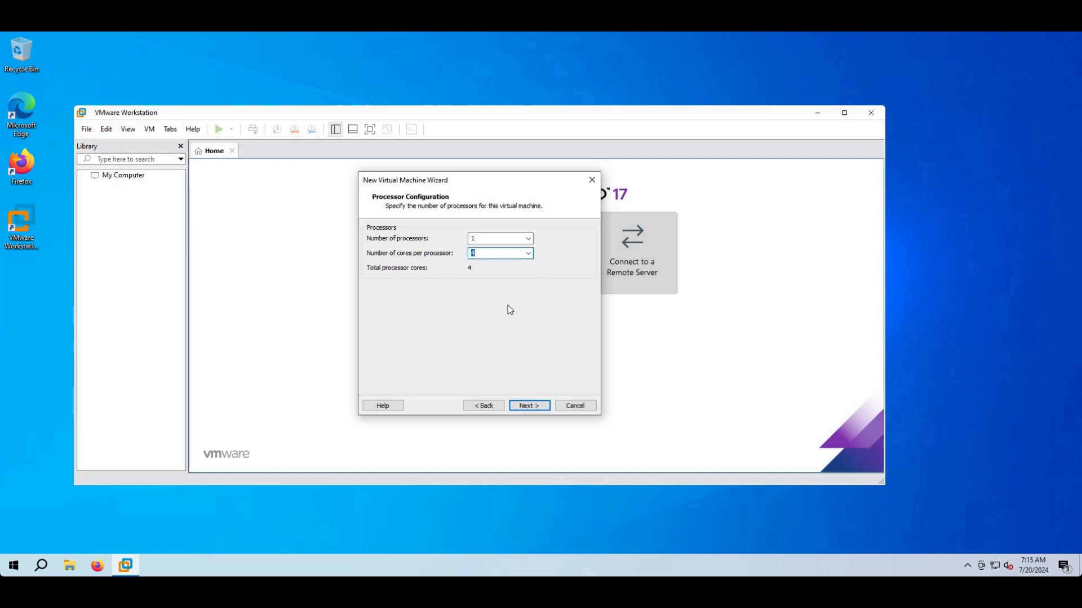
{"action": "left_click", "coordinate": [535, 407]}
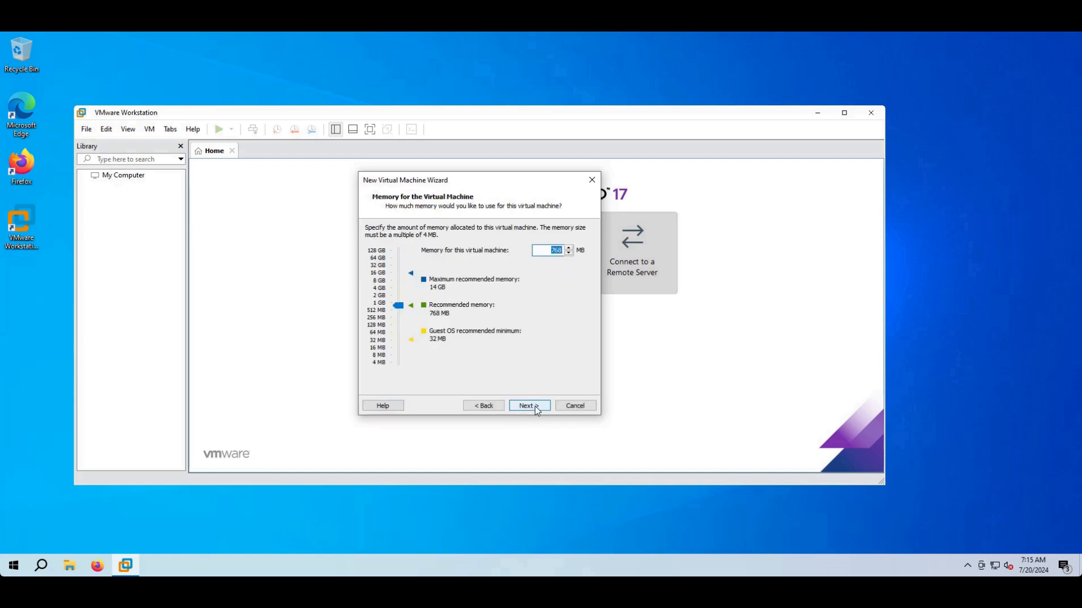
- Raise memory to 8192 MB and keep NAT networking, LSI Logic controller and SCSI disk
{"action": "left_click_drag", "start_coordinate": [403, 306], "coordinate": [411, 281]}
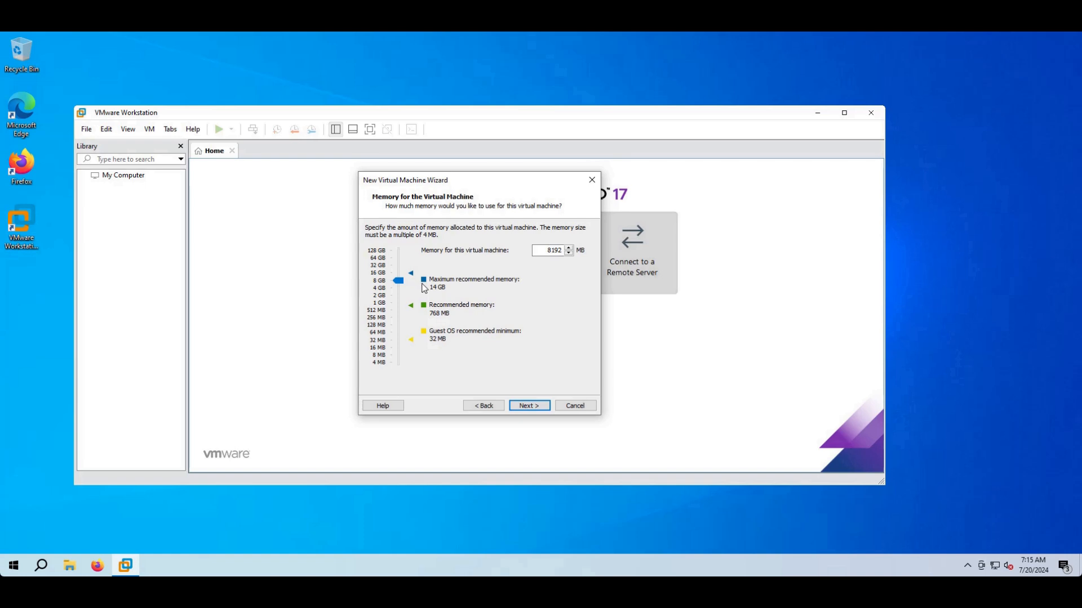
{"action": "left_click", "coordinate": [530, 406]}
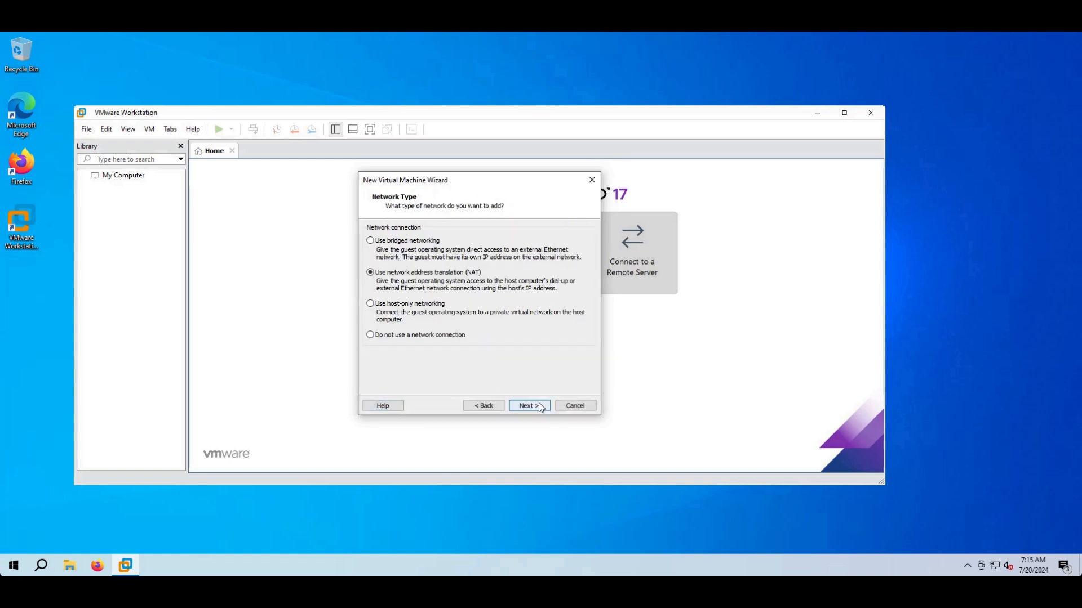
{"action": "left_click", "coordinate": [539, 406]}
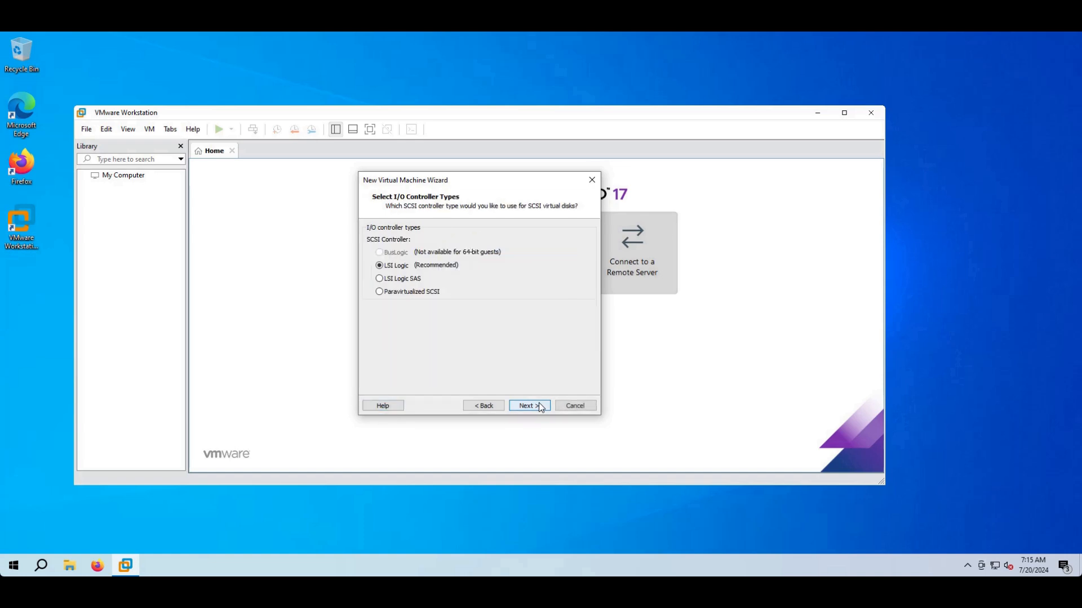
{"action": "left_click", "coordinate": [535, 405]}
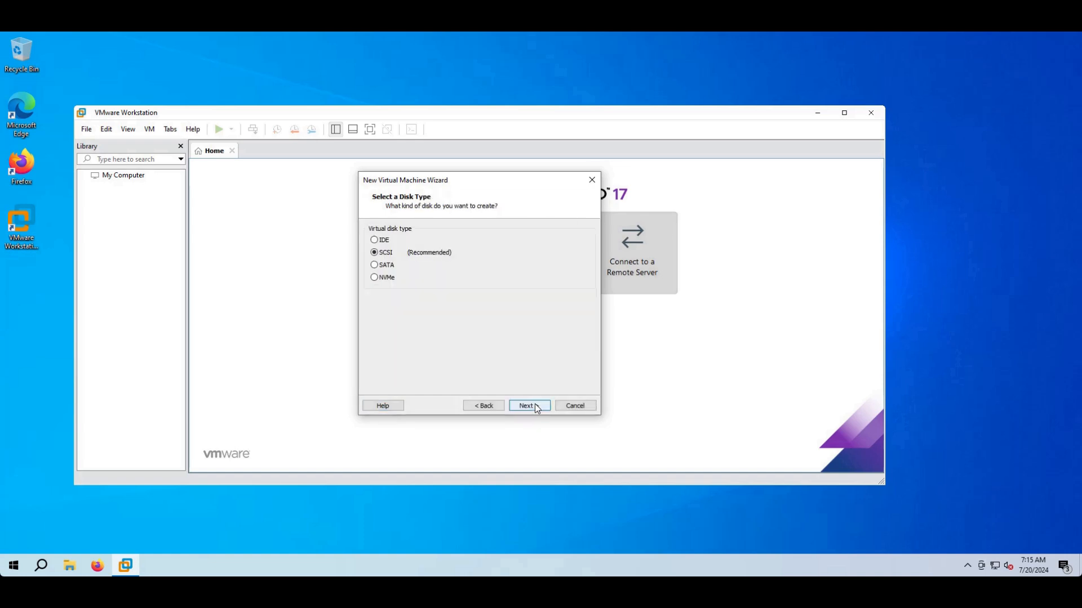
{"action": "left_click", "coordinate": [535, 405]}
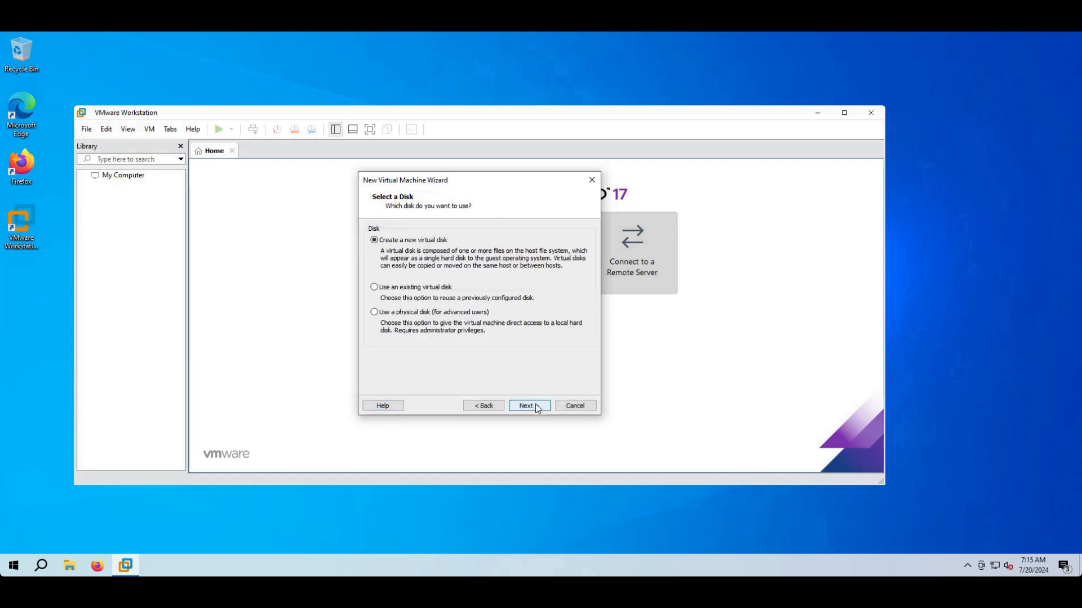
- Create a new 40 GB virtual disk saved as KaliVM.vmdk and finish the KaliVM wizard
{"action": "left_click", "coordinate": [535, 405]}
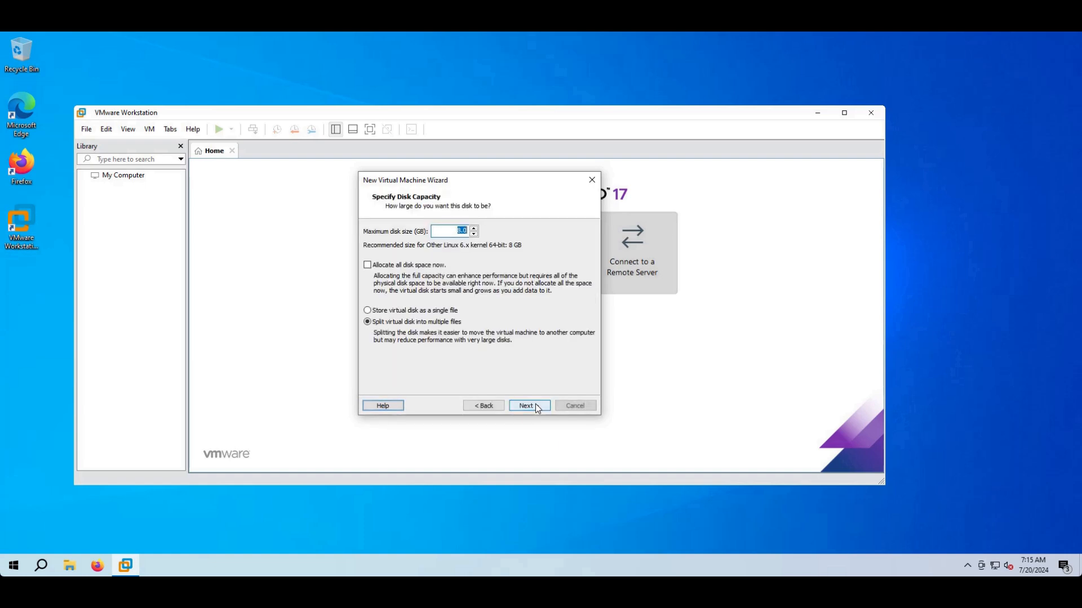
{"action": "key", "text": "Left"}
{"action": "left_click_drag", "start_coordinate": [451, 230], "coordinate": [478, 234]}
{"action": "type", "text": "40"}
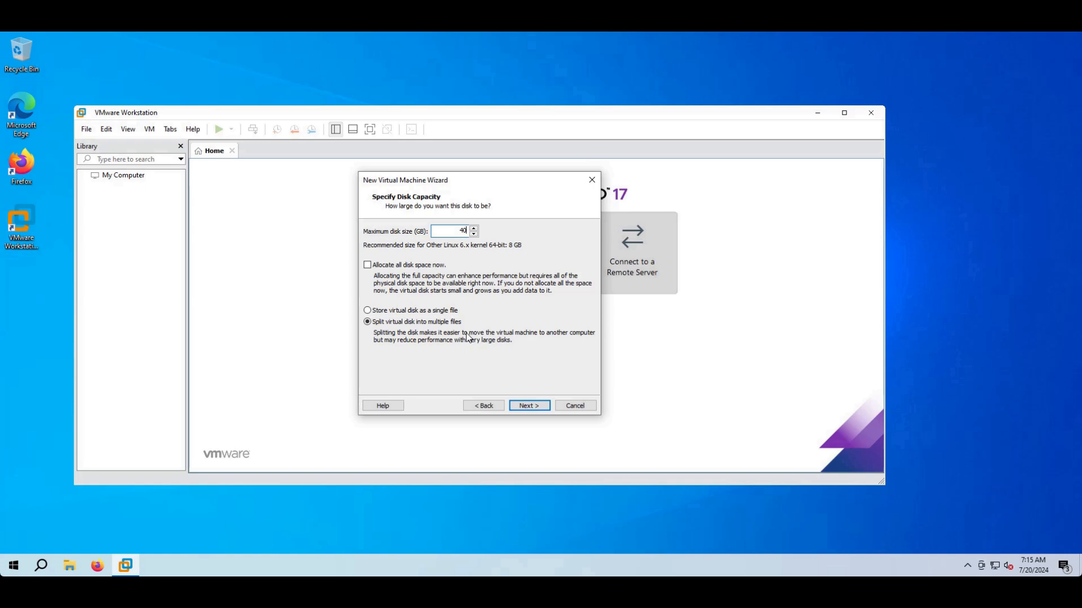
{"action": "left_click", "coordinate": [525, 403]}
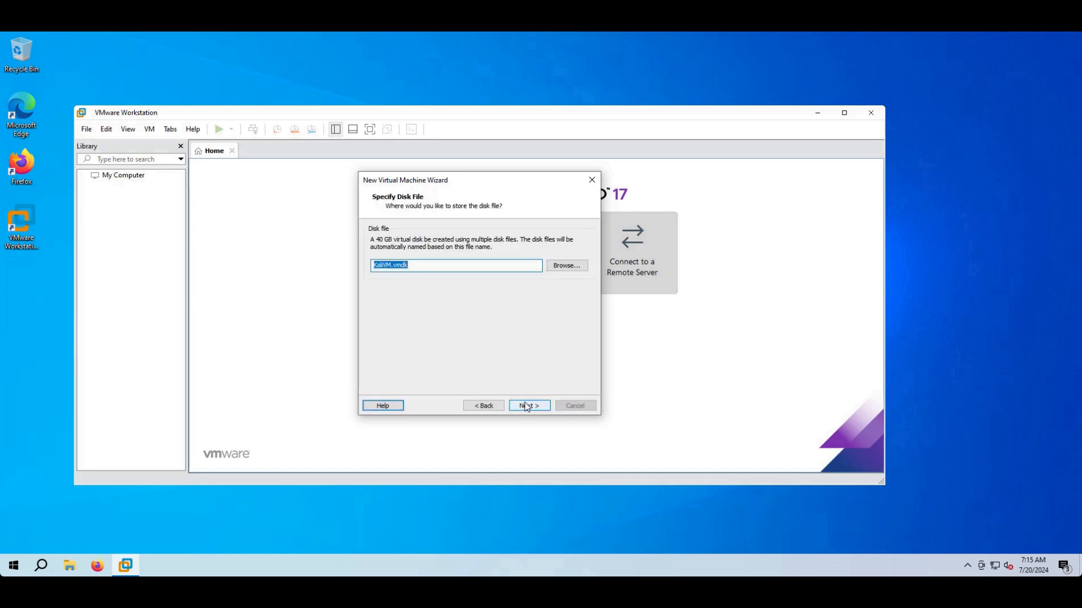
{"action": "left_click", "coordinate": [525, 402]}
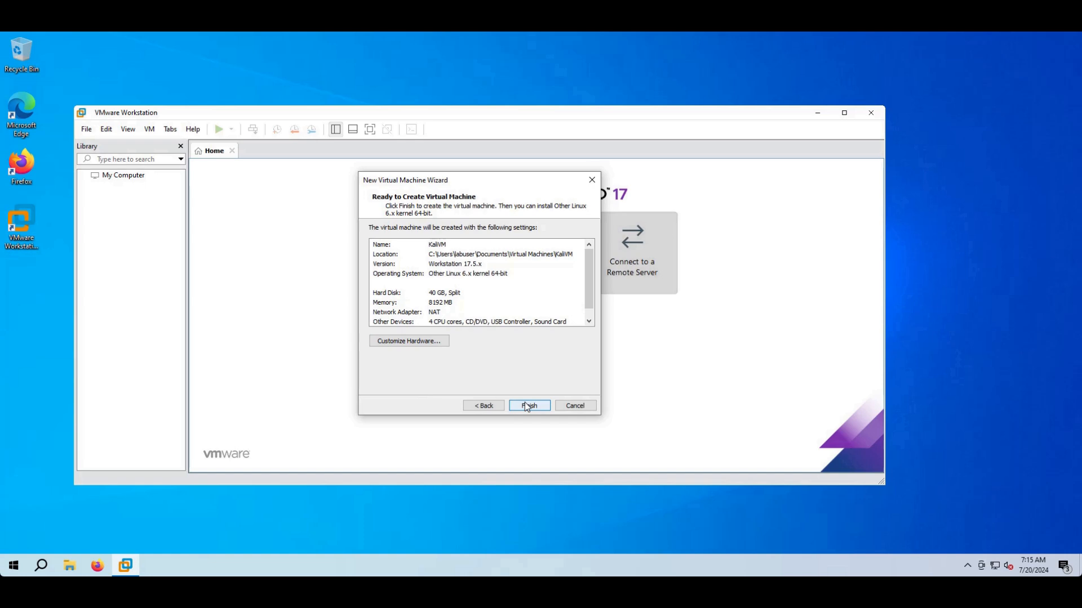
{"action": "left_click", "coordinate": [525, 402]}
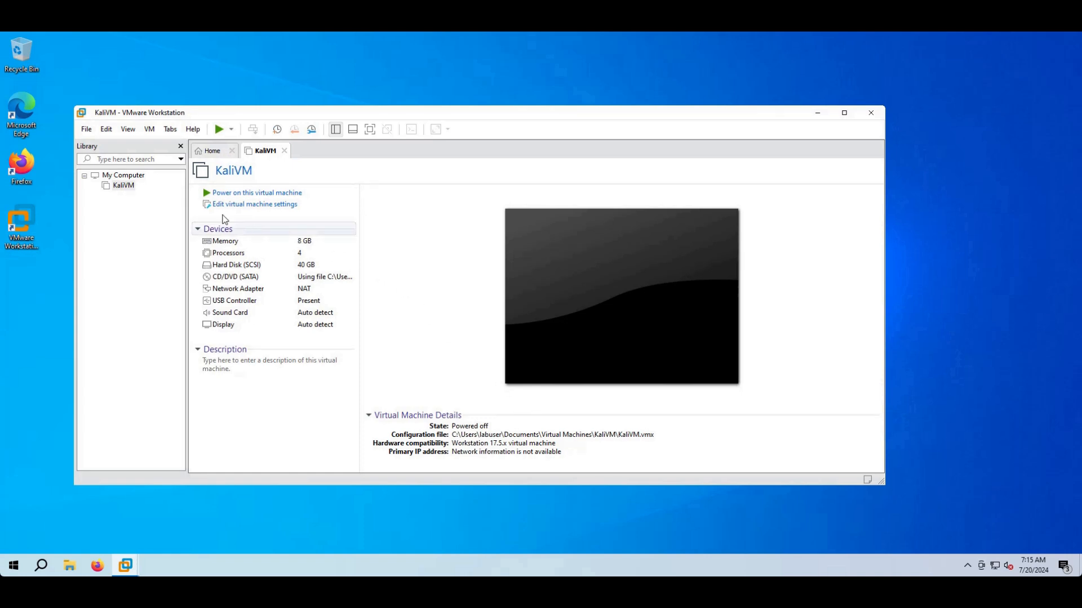
- Power on KaliVM, suppressing the performance warning from showing again
{"action": "left_click", "coordinate": [127, 186]}
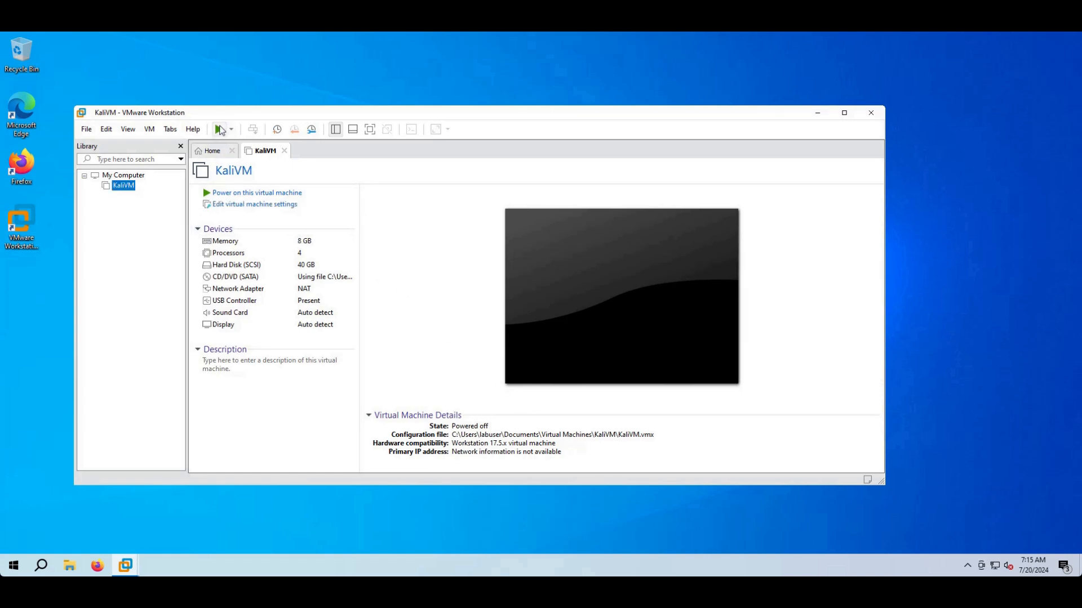
{"action": "left_click", "coordinate": [220, 130]}
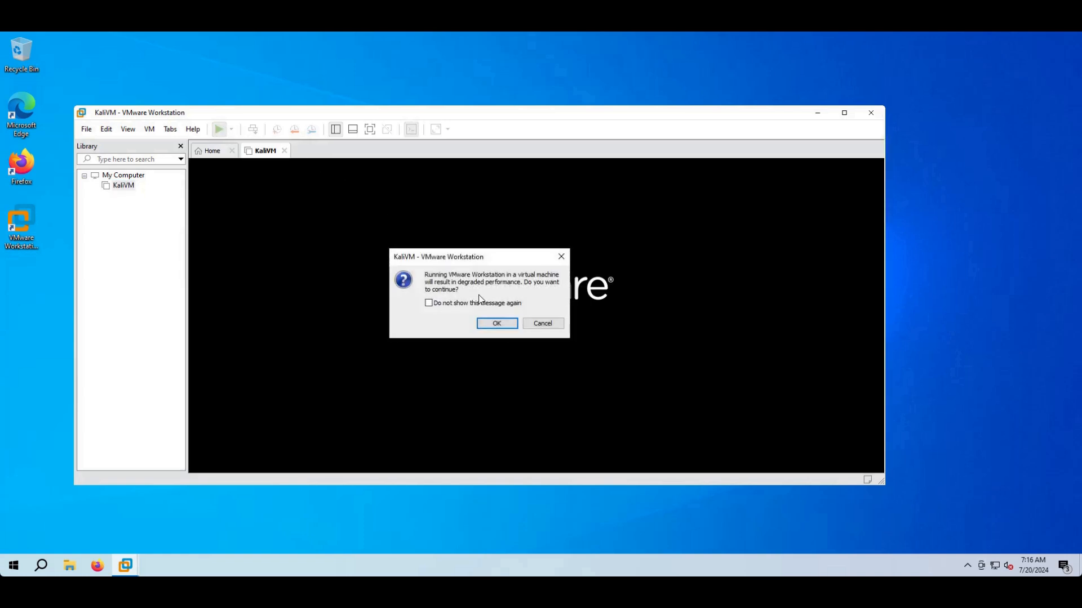
{"action": "left_click", "coordinate": [483, 305]}
{"action": "left_click", "coordinate": [493, 326]}
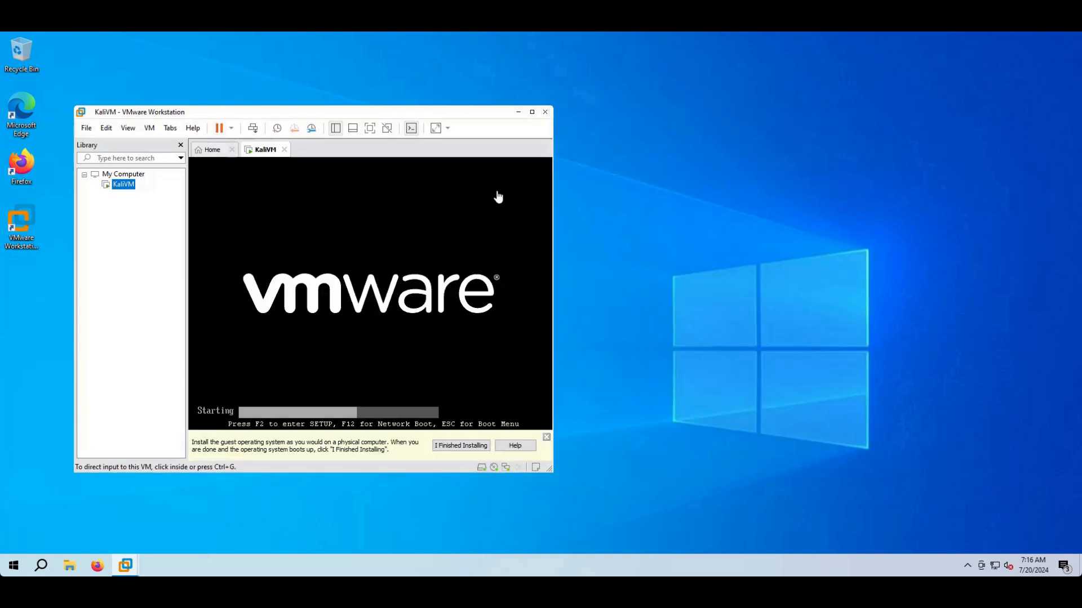
- Maximize the VM window and start Graphical install from the Kali boot menu
{"action": "left_click", "coordinate": [532, 112]}
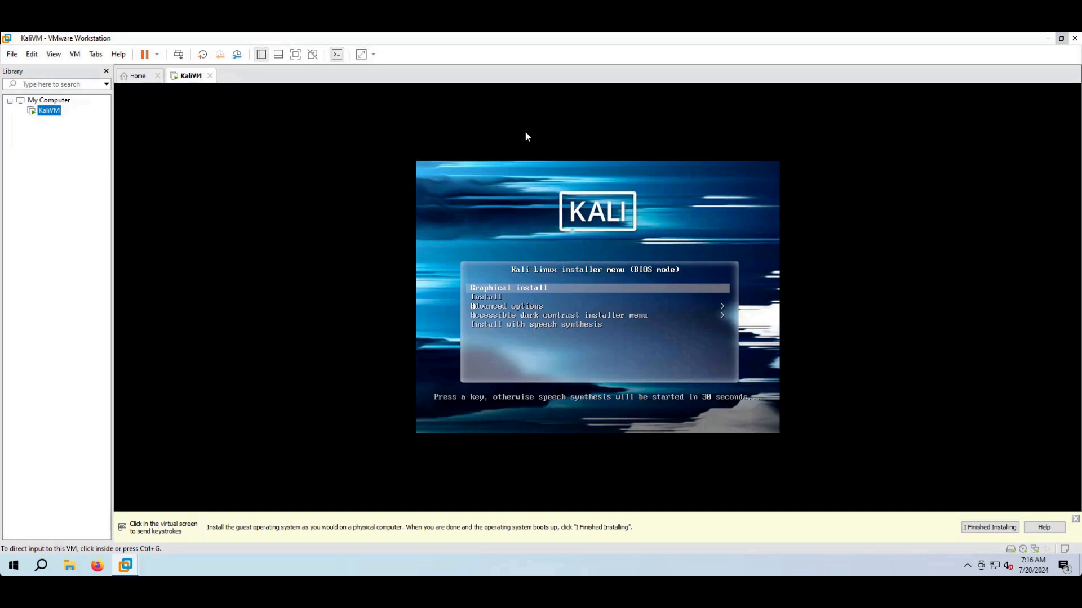
{"action": "left_click", "coordinate": [500, 225]}
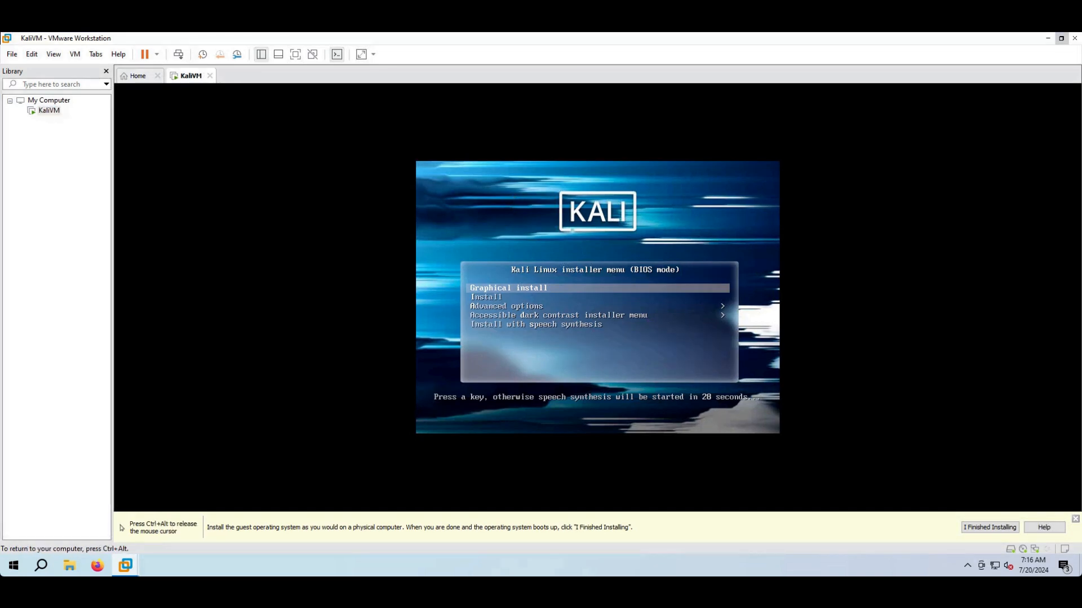
{"action": "key", "text": "Return"}
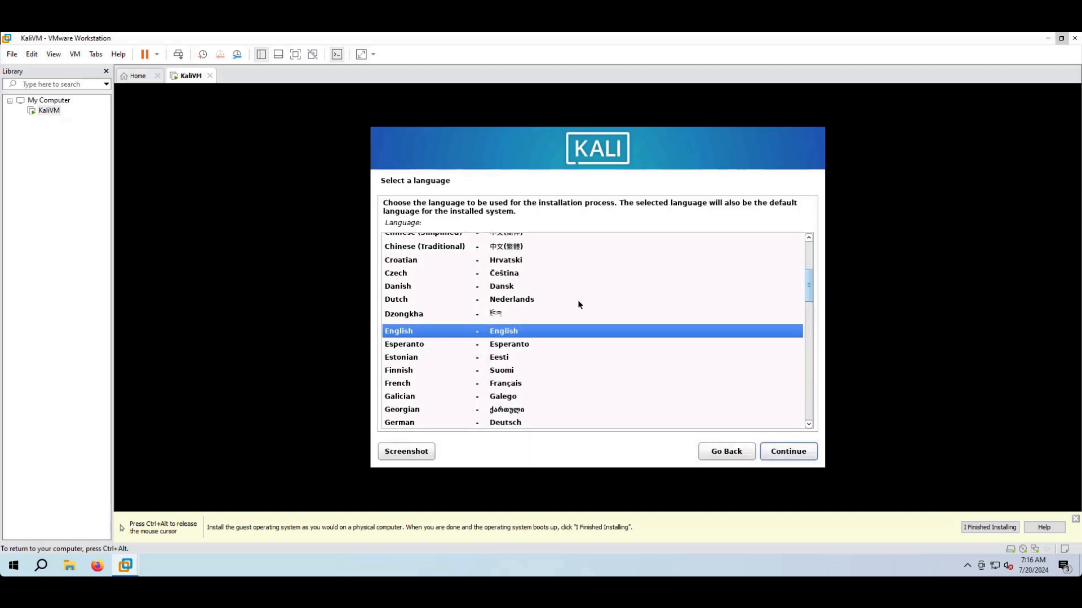
- Keep English, United States and the American English keymap in the installer
{"action": "left_click", "coordinate": [791, 453]}
{"action": "left_click", "coordinate": [790, 453]}
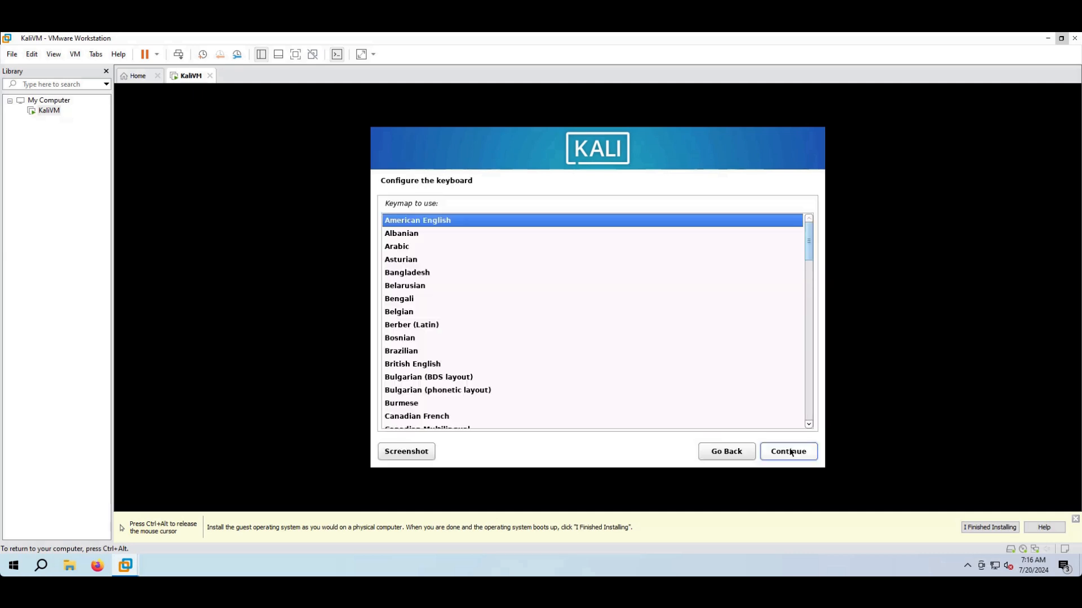
{"action": "left_click", "coordinate": [791, 453]}
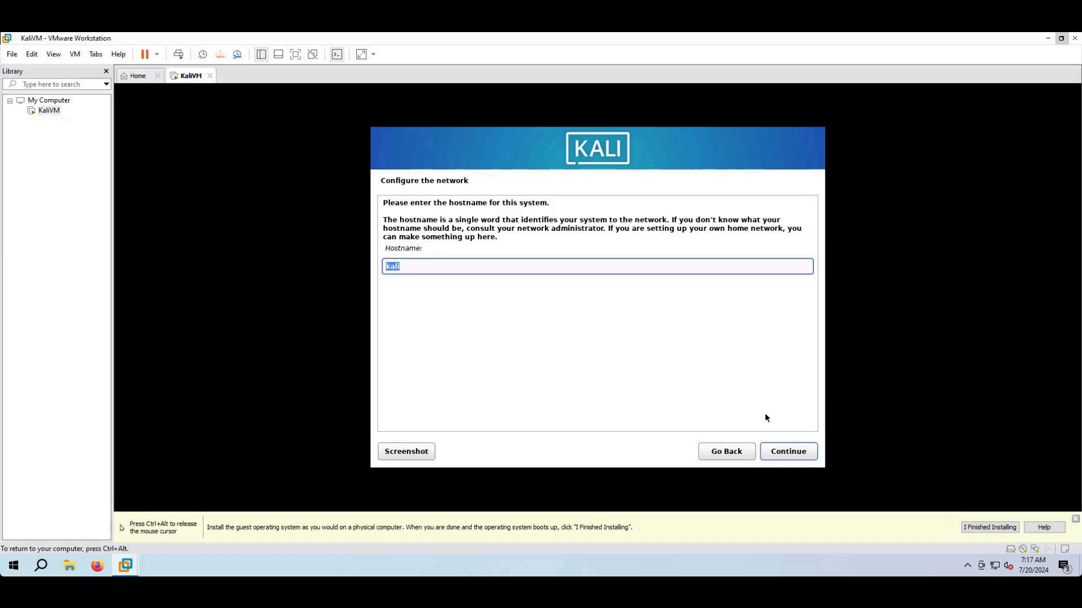
- Set the hostname to kaliVM and leave the domain name blank
{"action": "left_click", "coordinate": [730, 267]}
{"action": "type", "text": "VM"}
{"action": "key", "text": "ctrl+alt"}
{"action": "left_click", "coordinate": [813, 499]}
{"action": "left_click", "coordinate": [803, 458]}
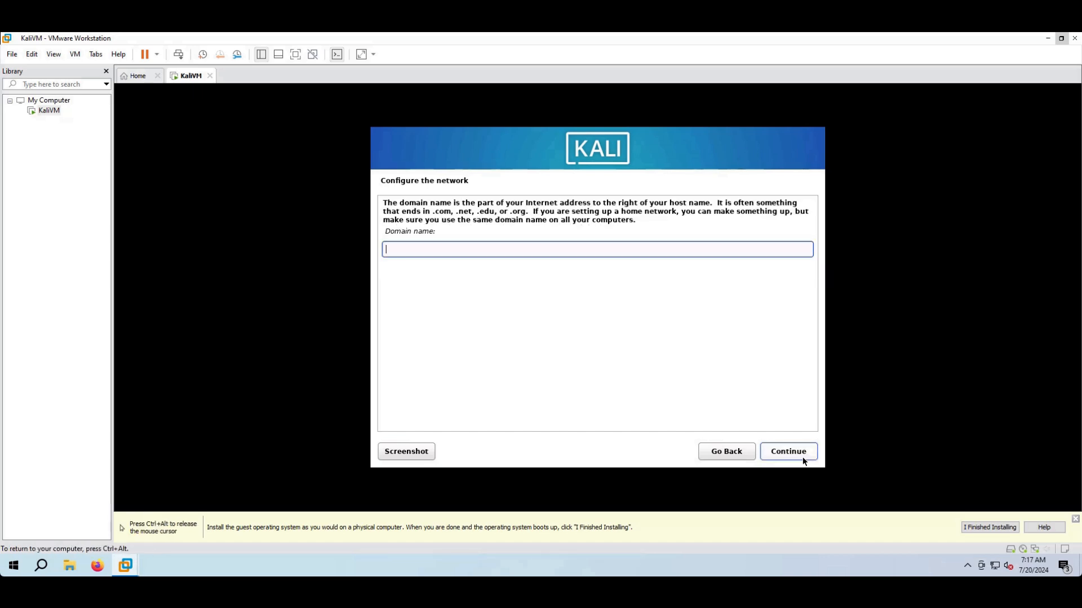
{"action": "left_click", "coordinate": [799, 452]}
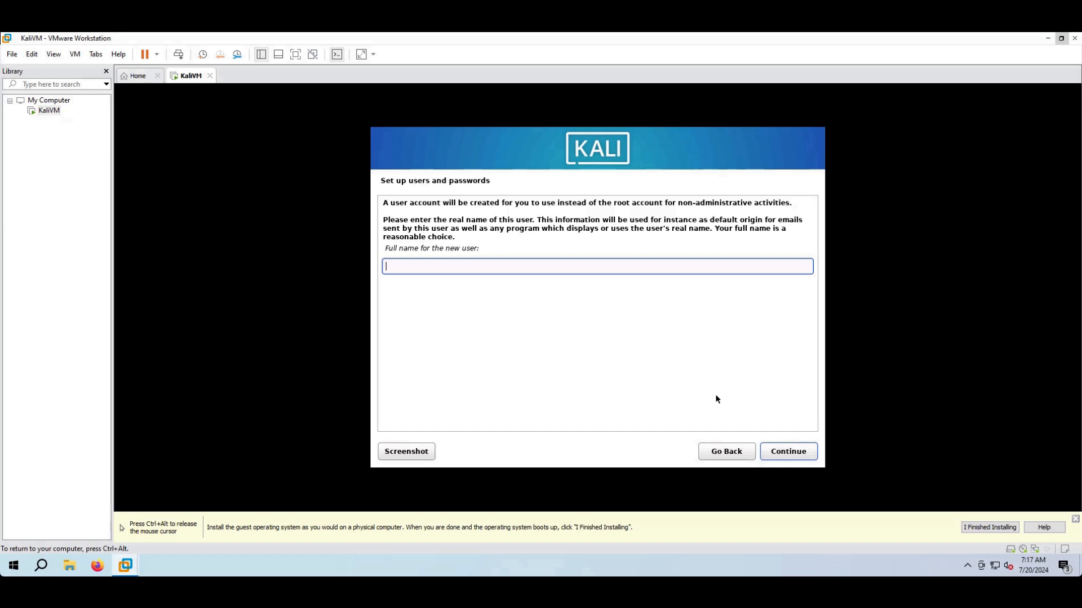
- Enter the new user's full name and accept the suggested username
{"action": "type", "text": "labuser"}
{"action": "left_click", "coordinate": [802, 457]}
{"action": "left_click", "coordinate": [802, 457]}
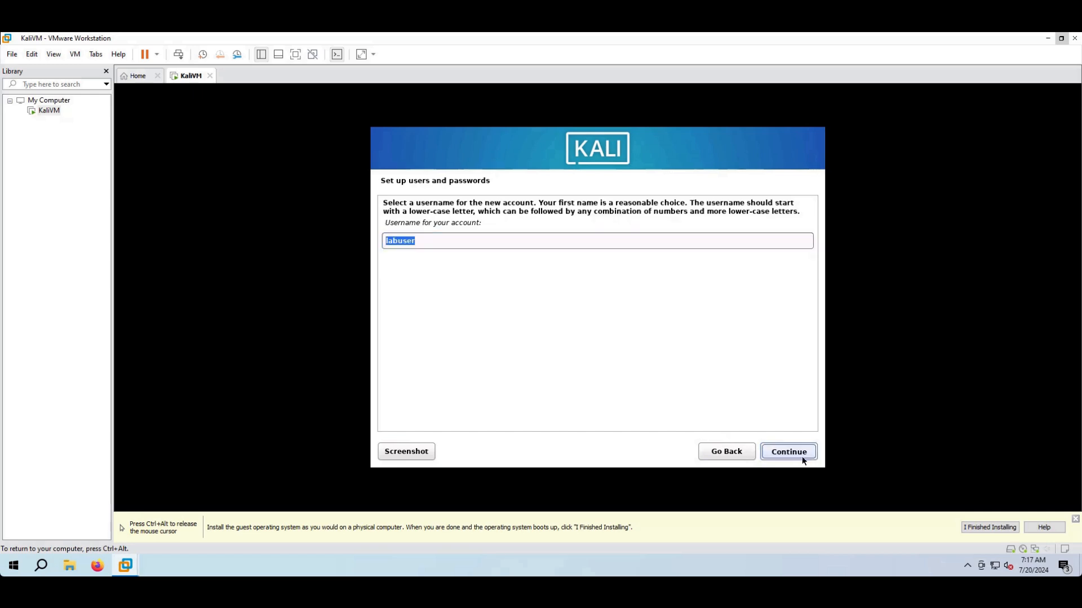
- Type the user's password and its confirmation, then continue
{"action": "type", "text": "labuserlabuser"}
{"action": "key", "text": "Tab"}
{"action": "type", "text": "labuserl"}
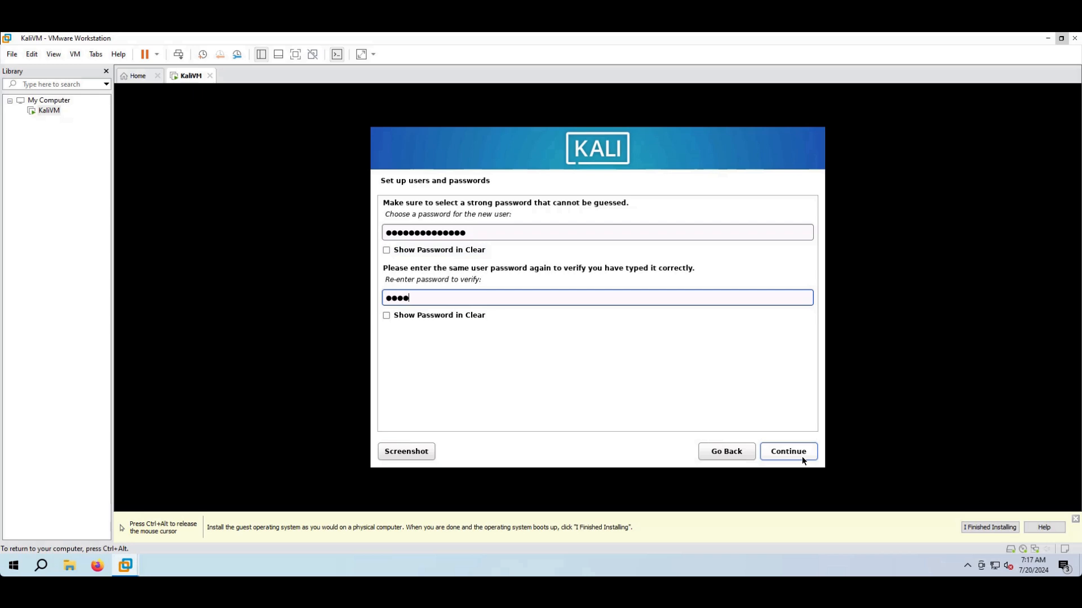
{"action": "type", "text": "abuser"}
{"action": "key", "text": "Return"}
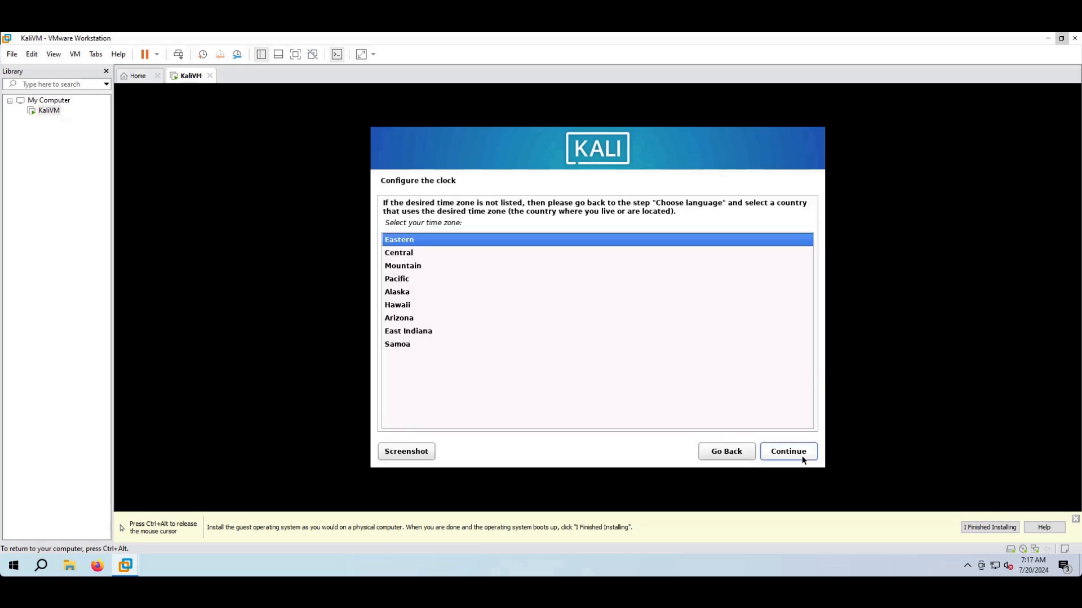
- Accept Eastern time zone, guided-partition the whole 42.9 GB disk as one partition, and write changes
{"action": "key", "text": "Return"}
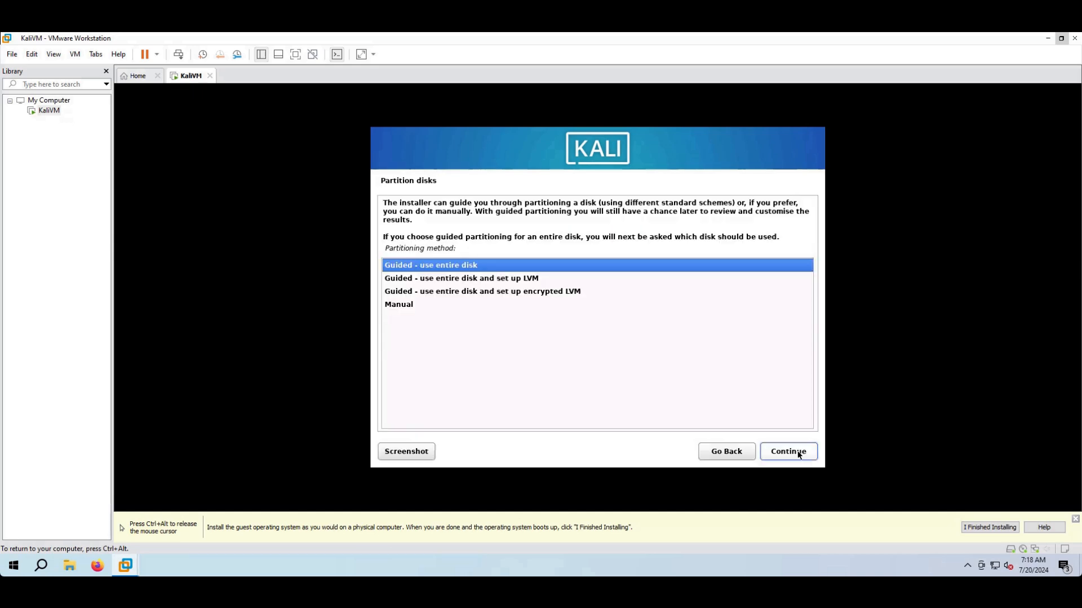
{"action": "left_click", "coordinate": [796, 455]}
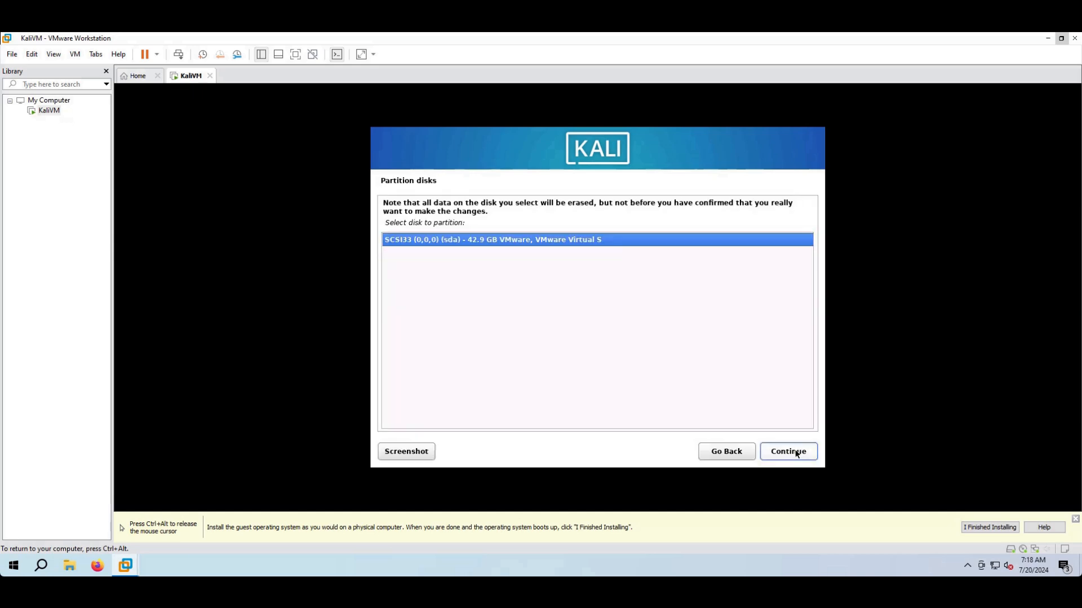
{"action": "left_click", "coordinate": [797, 455]}
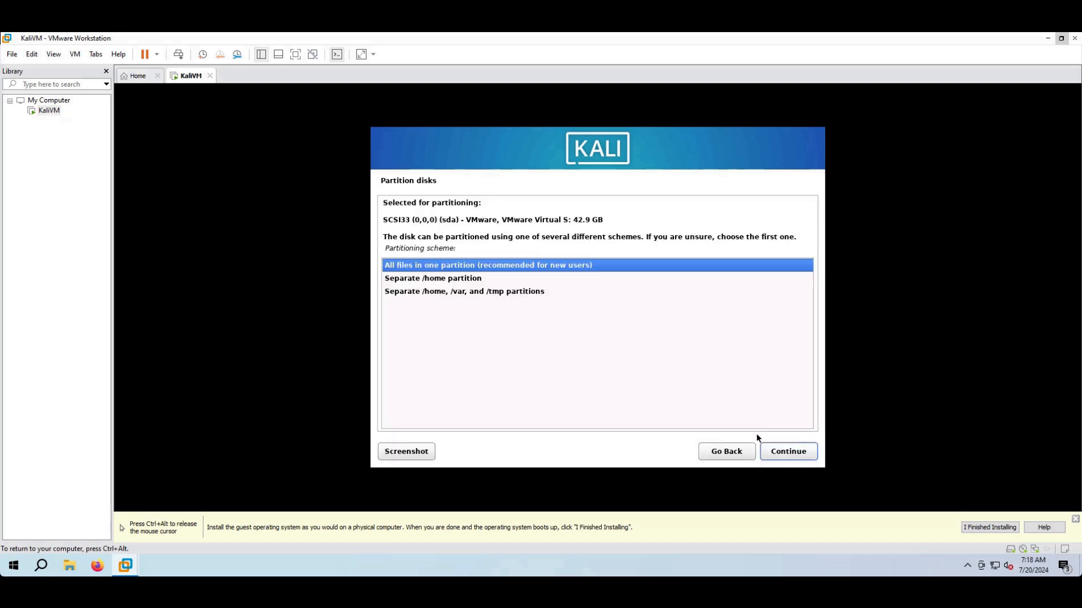
{"action": "left_click", "coordinate": [806, 455]}
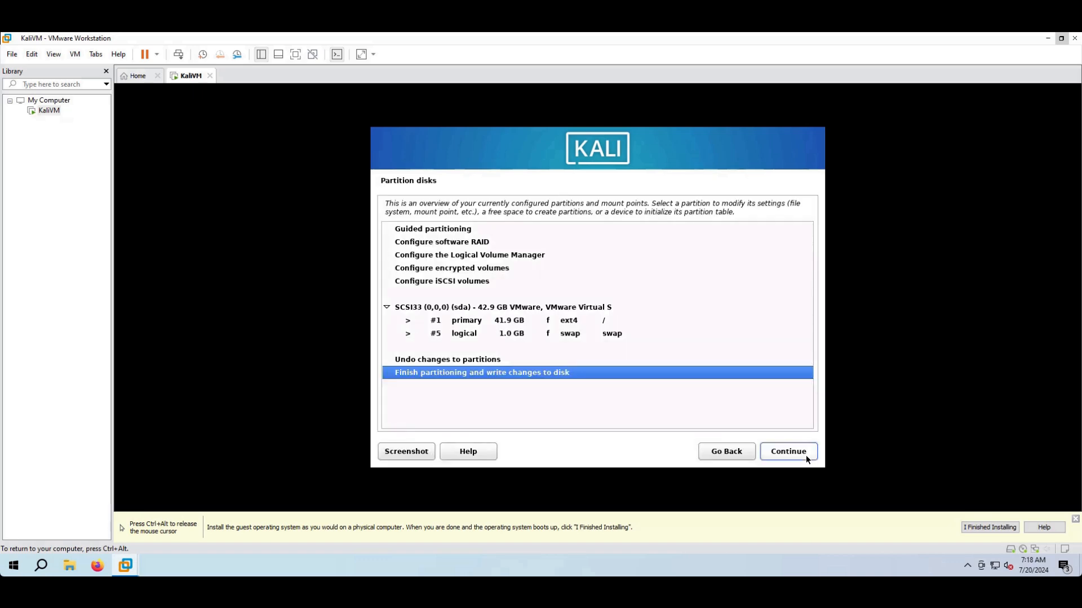
{"action": "left_click", "coordinate": [806, 455]}
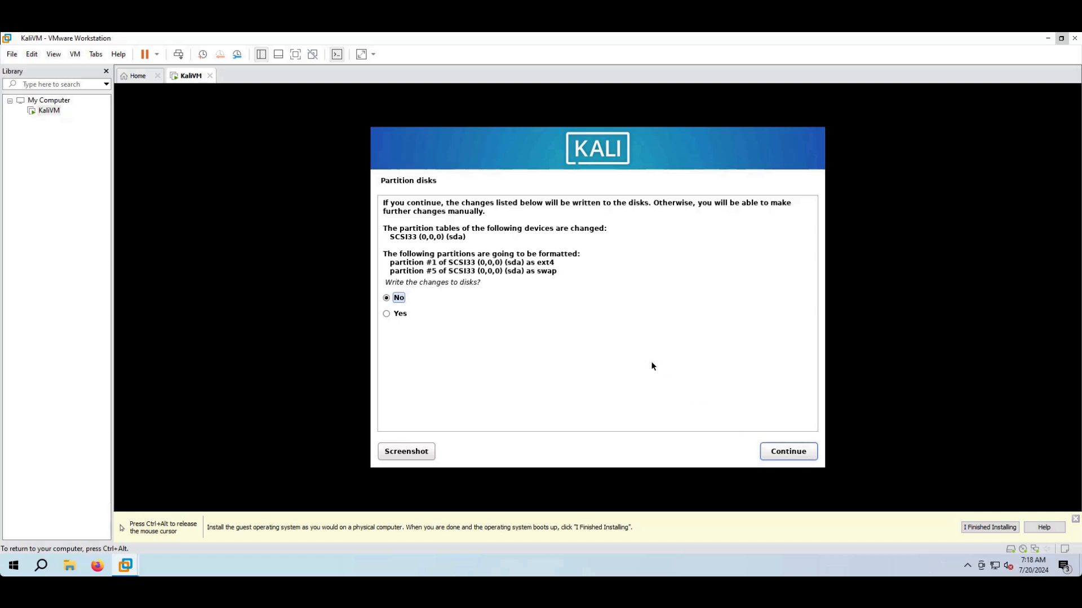
{"action": "left_click", "coordinate": [419, 318]}
{"action": "left_click", "coordinate": [789, 451]}
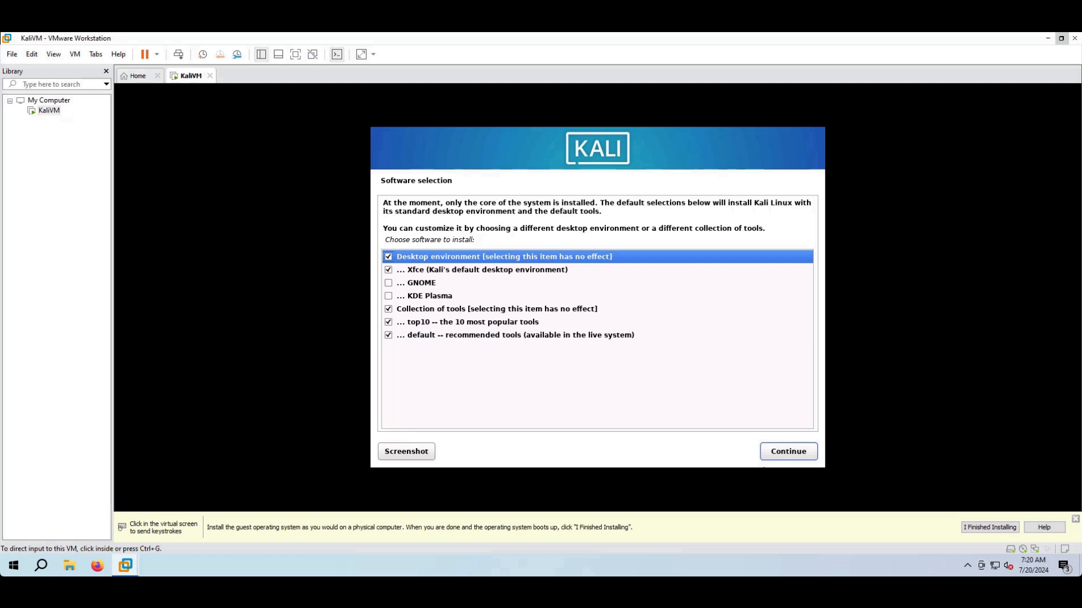
- Keep the default software, install GRUB on /dev/sda, and finish the installation to reboot
{"action": "left_click", "coordinate": [720, 451]}
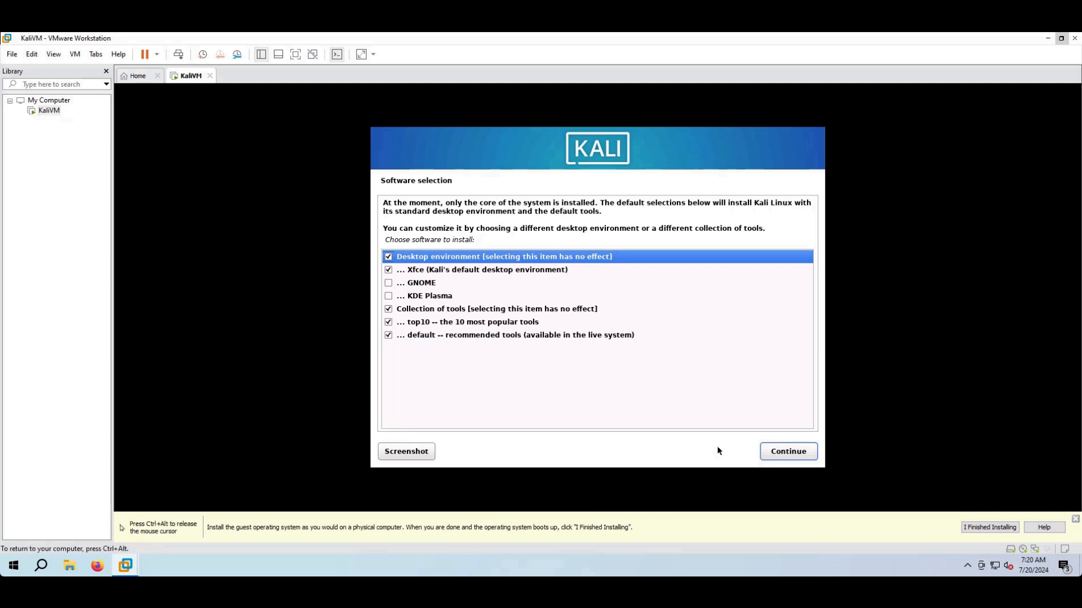
{"action": "left_click", "coordinate": [776, 452]}
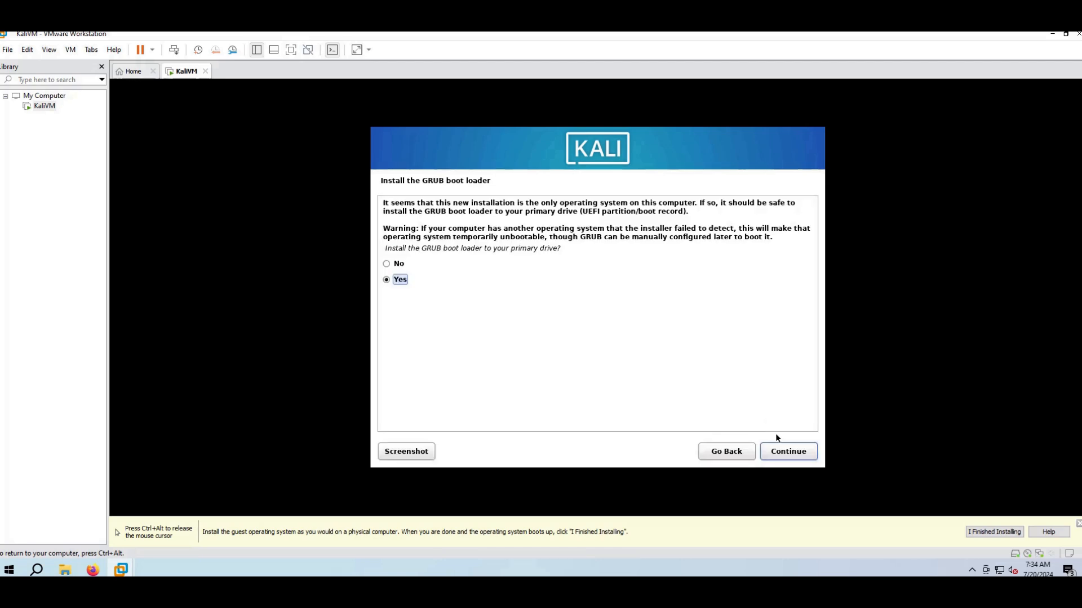
{"action": "left_click", "coordinate": [788, 454]}
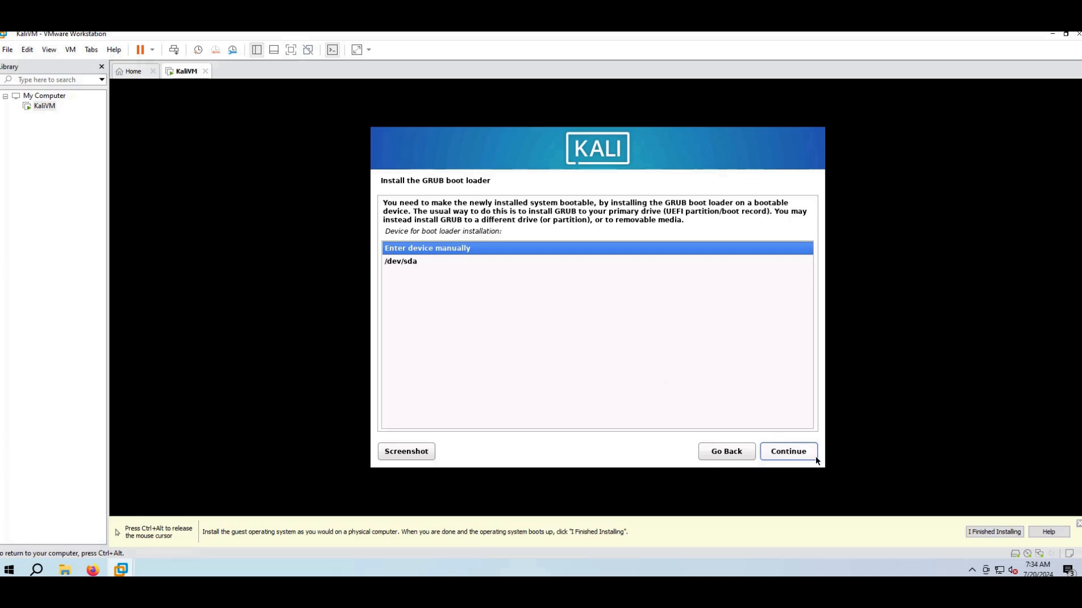
{"action": "left_click", "coordinate": [442, 262]}
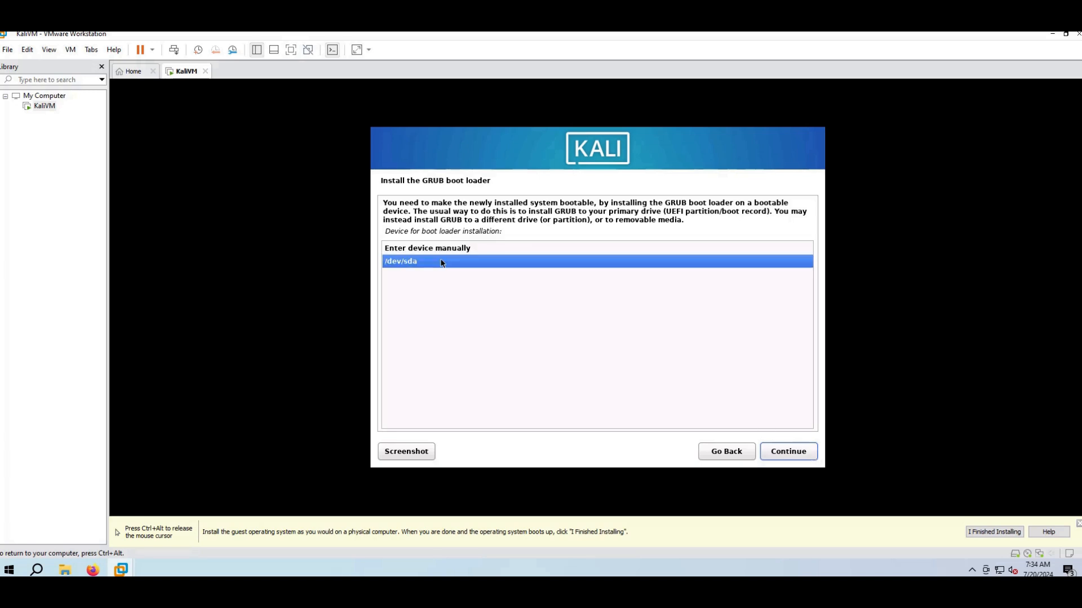
{"action": "left_click", "coordinate": [788, 452]}
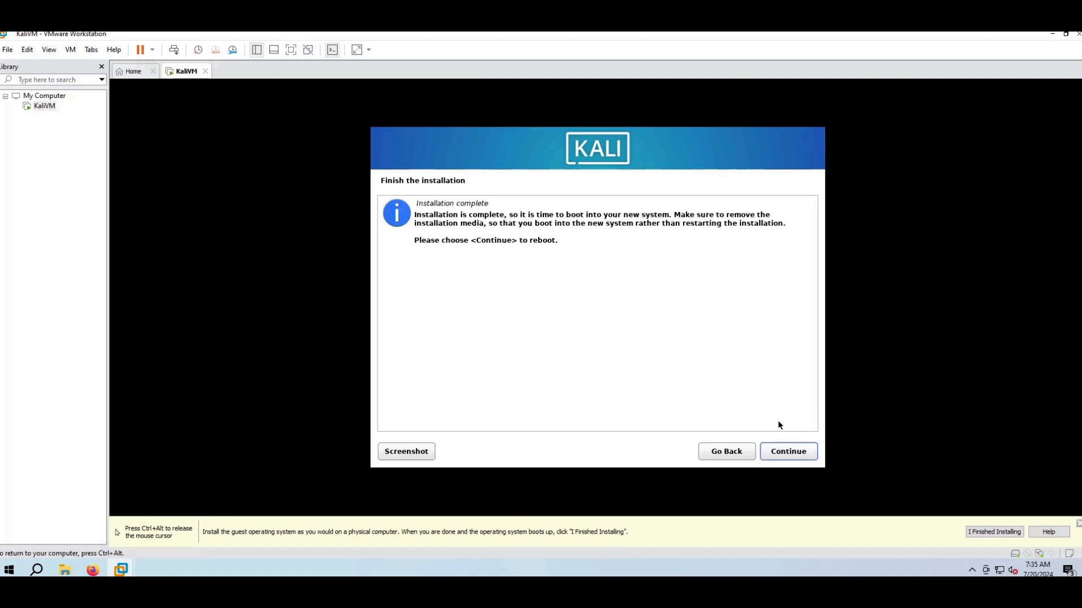
{"action": "left_click", "coordinate": [796, 450]}
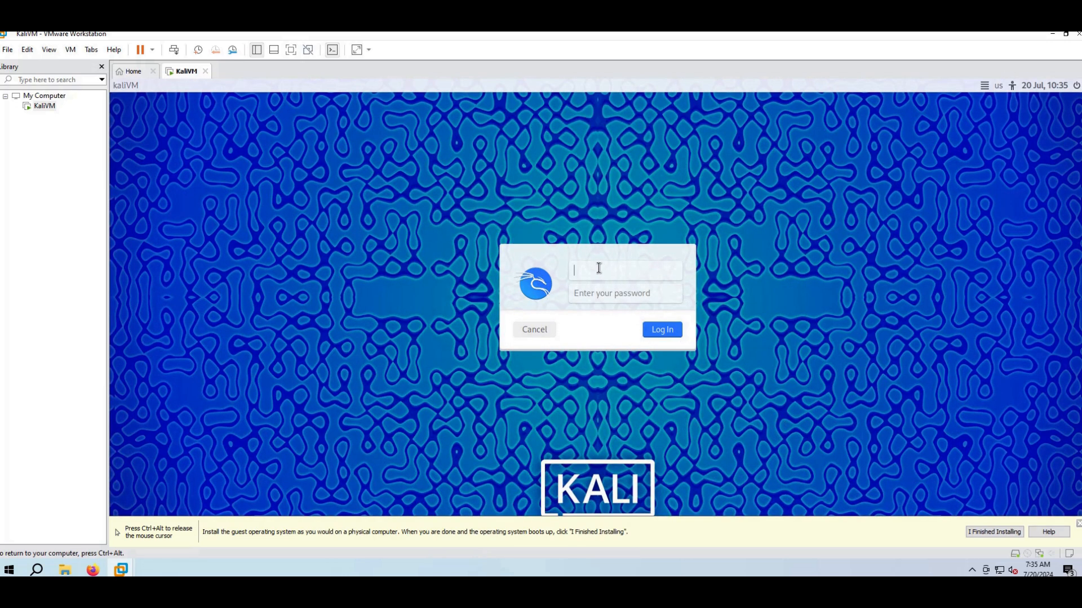
- Log in at the Kali login screen with the new user's username and password
{"action": "type", "text": "labuser"}
{"action": "key", "text": "Tab"}
{"action": "type", "text": "********"}
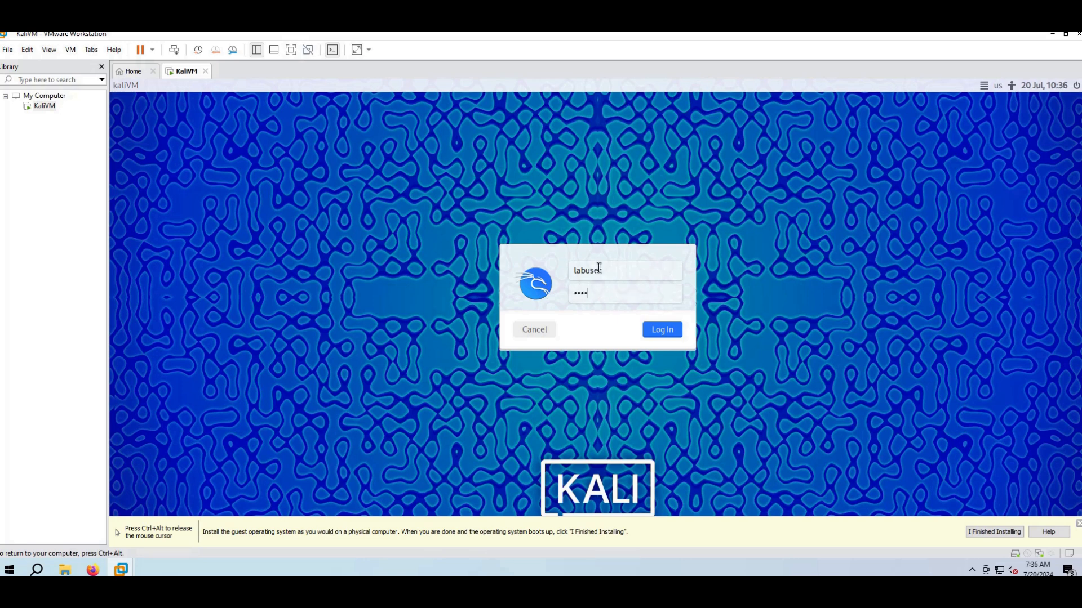
{"action": "type", "text": "****"}
{"action": "key", "text": "Return"}
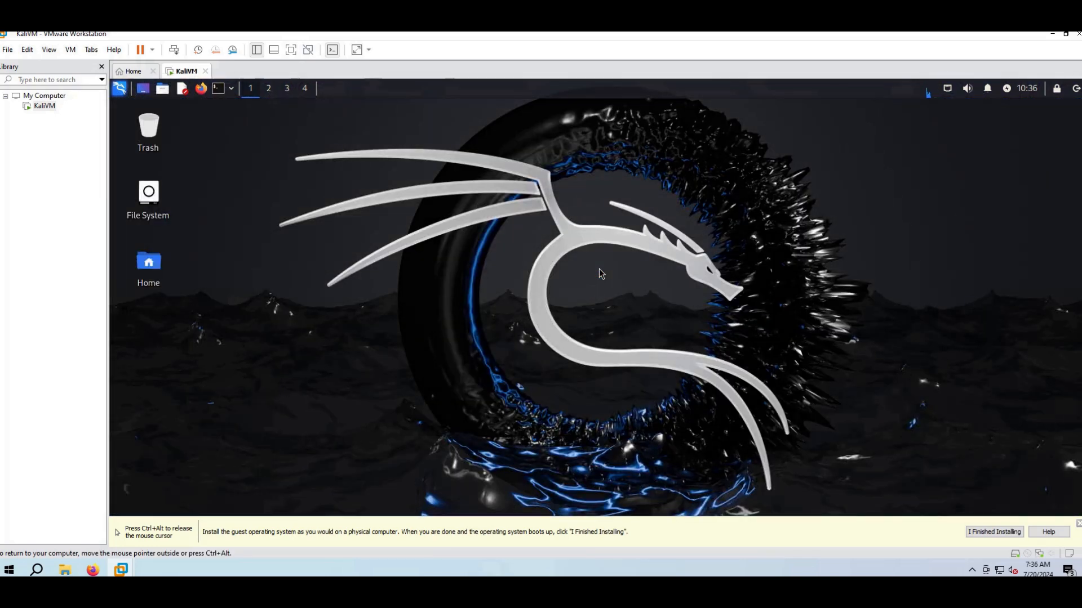
- Open a terminal and become root with 'sudo su'
{"action": "left_click", "coordinate": [219, 90]}
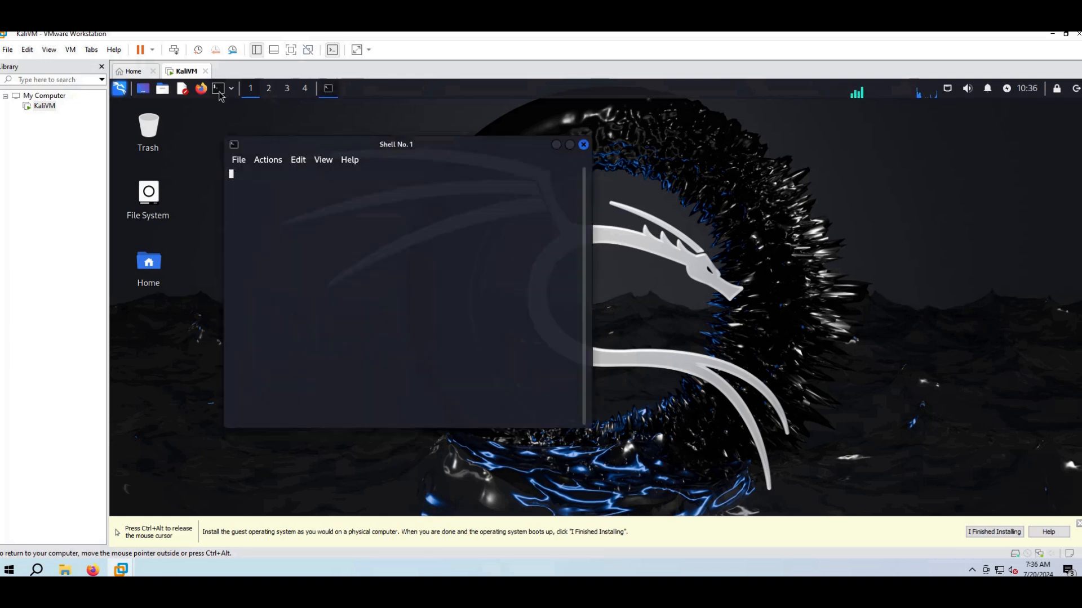
{"action": "key", "text": "Return"}
{"action": "key", "text": "Return"}
{"action": "type", "text": "sudo su"}
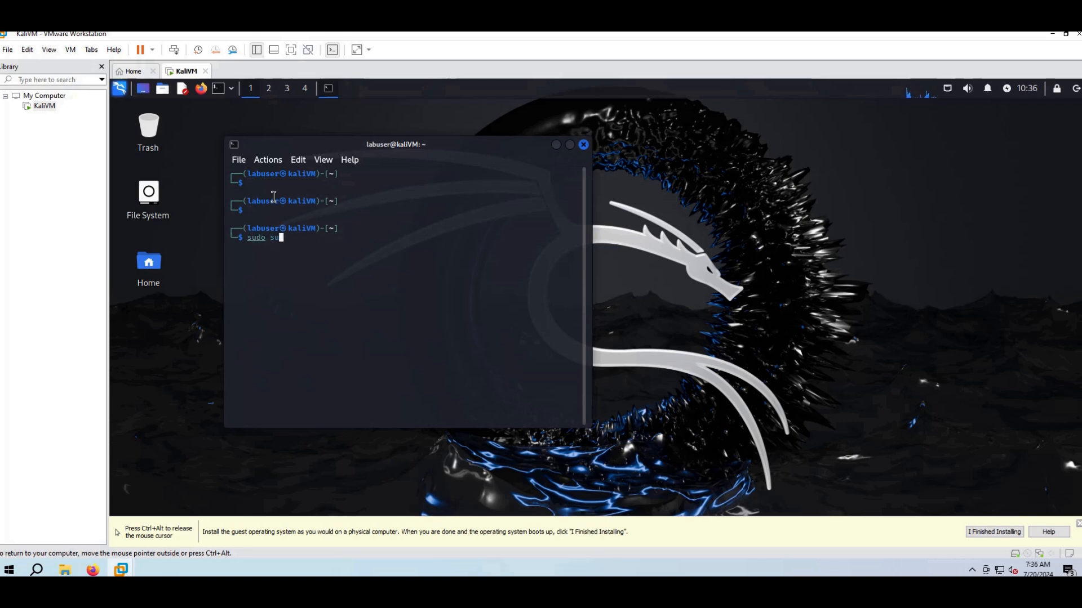
{"action": "key", "text": "Return"}
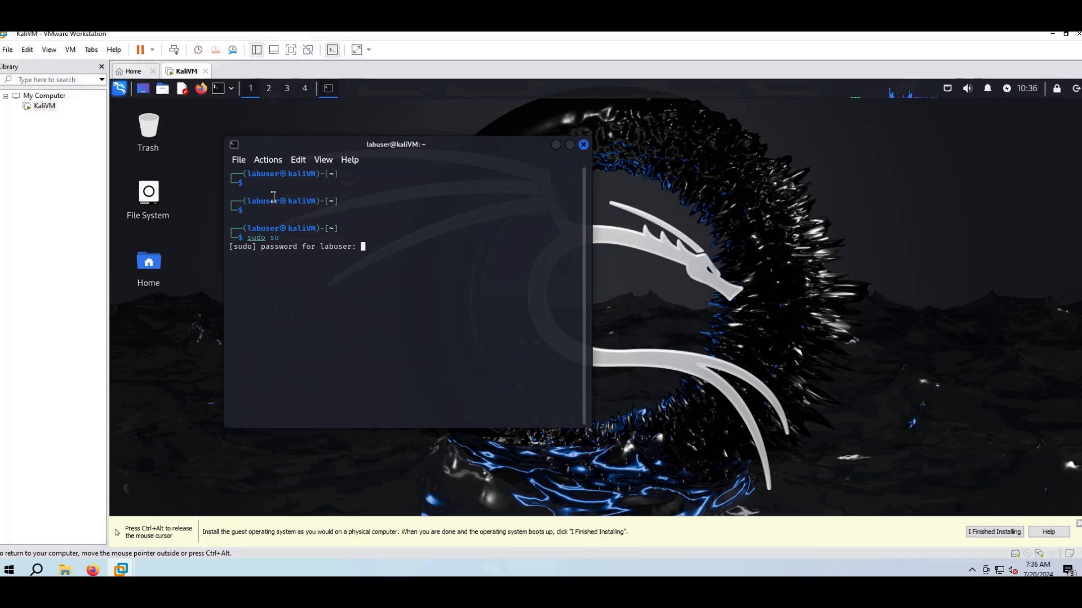
{"action": "key", "text": "Return"}
- Run 'apt update -y' and 'apt upgrade -y', accepting the console character set prompt
{"action": "type", "text": "apt update -y"}
{"action": "key", "text": "Return"}
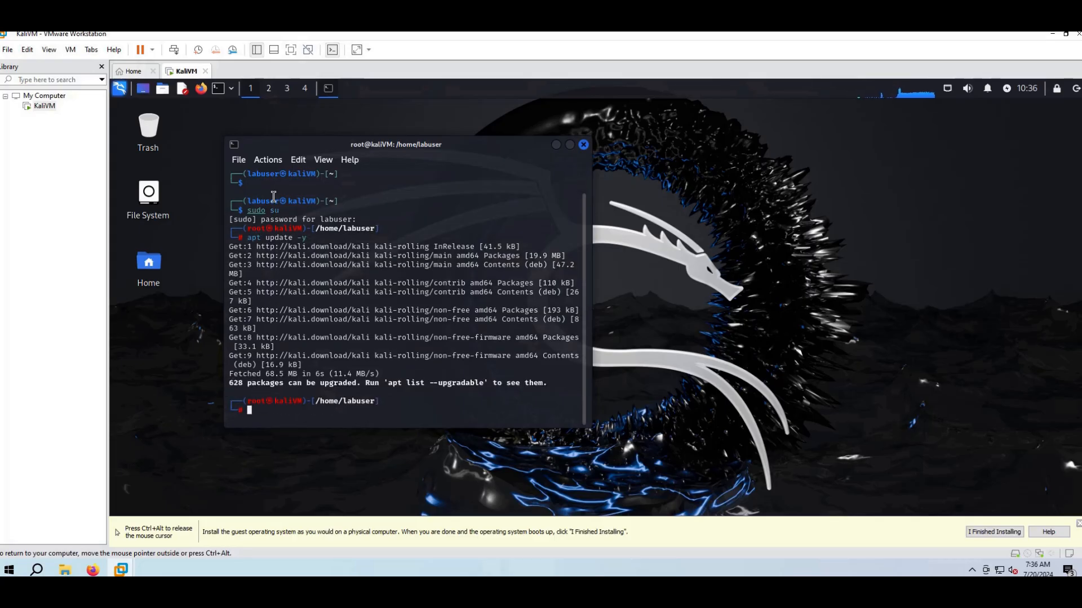
{"action": "type", "text": "apt"}
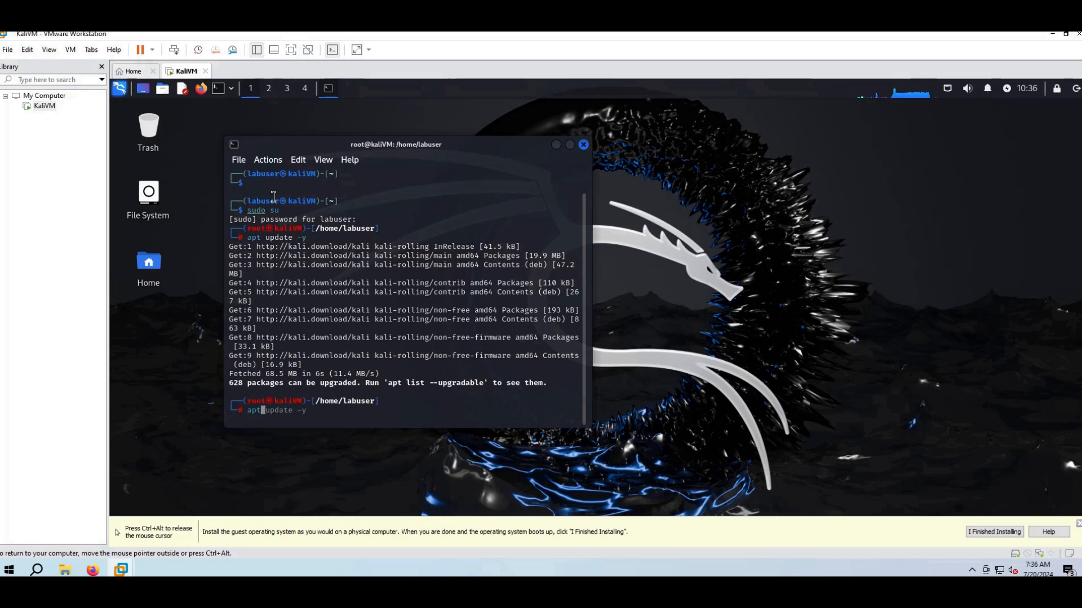
{"action": "type", "text": " upgrade -y"}
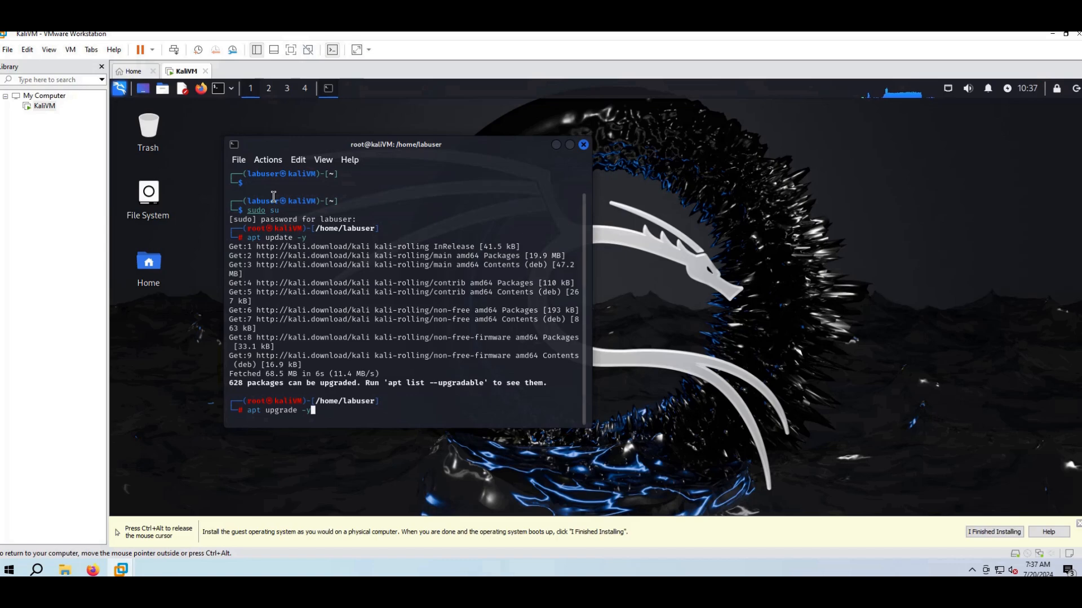
{"action": "key", "text": "Return"}
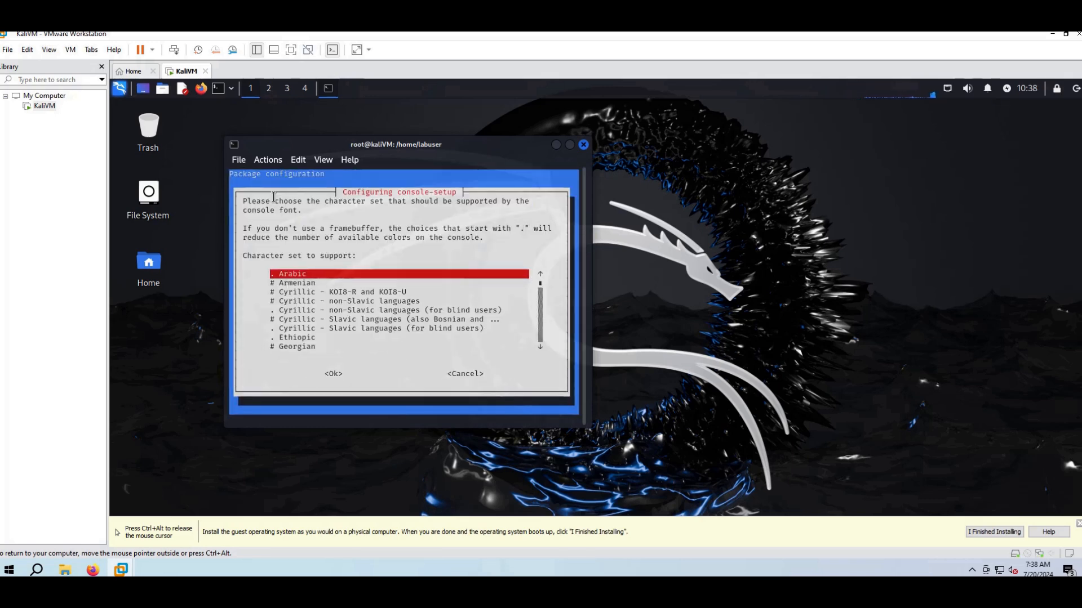
{"action": "left_click", "coordinate": [328, 374]}
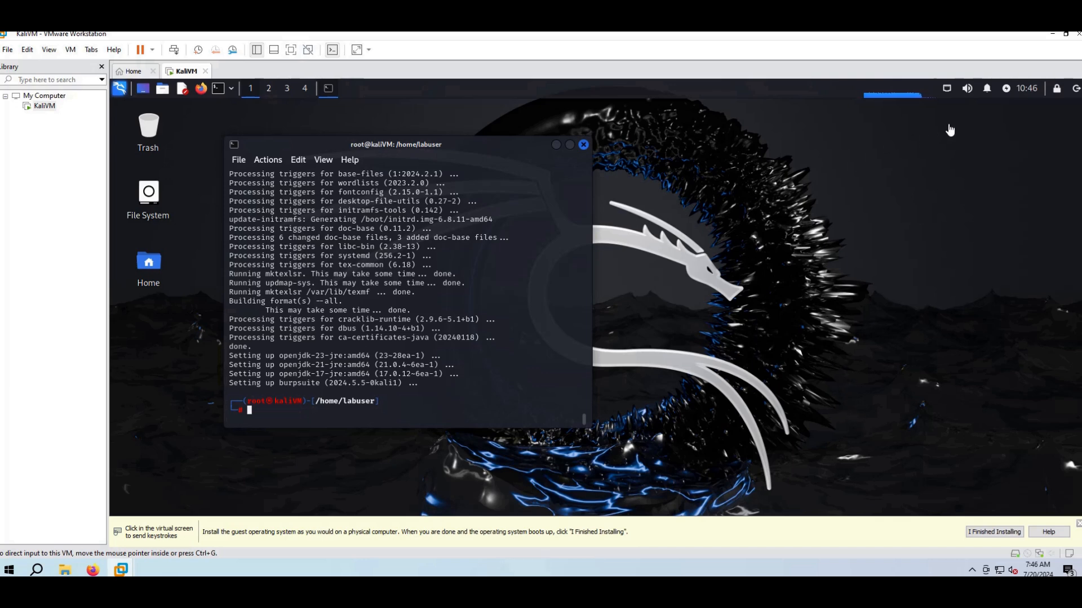
{"action": "left_click", "coordinate": [1070, 93]}
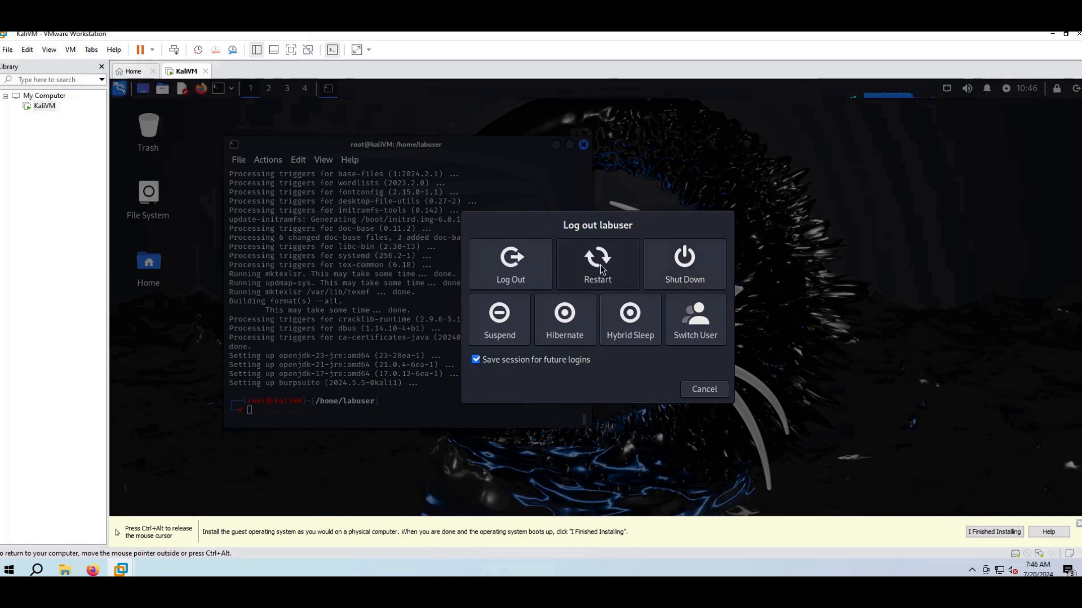
- Restart Kali, sign back in with the user account, and reopen the log-out options
{"action": "left_click", "coordinate": [599, 263]}
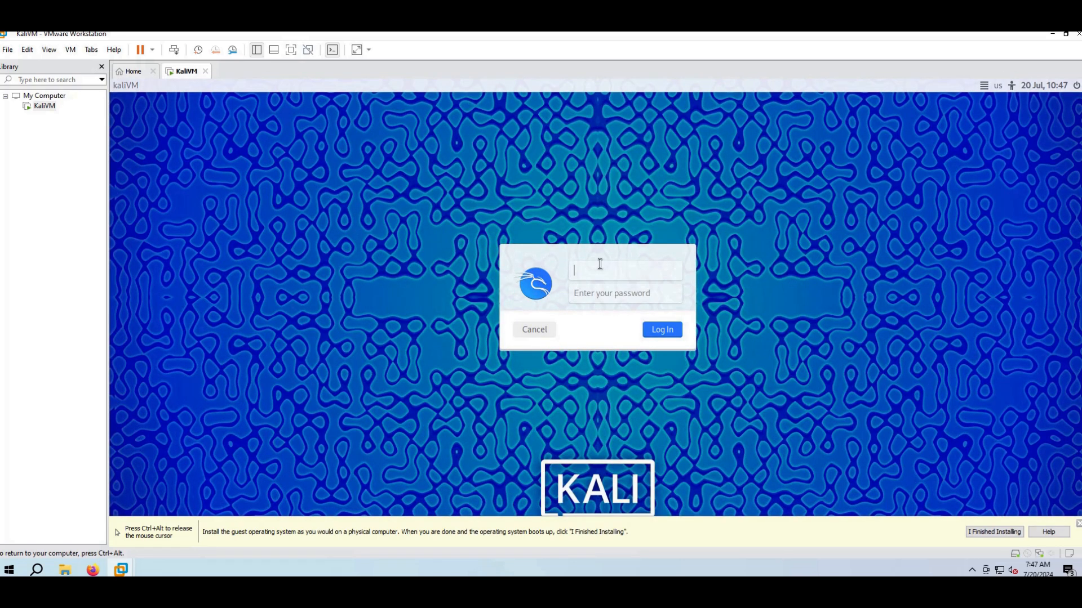
{"action": "type", "text": "labuser"}
{"action": "key", "text": "Return"}
{"action": "type", "text": "password••••••"}
{"action": "key", "text": "Return"}
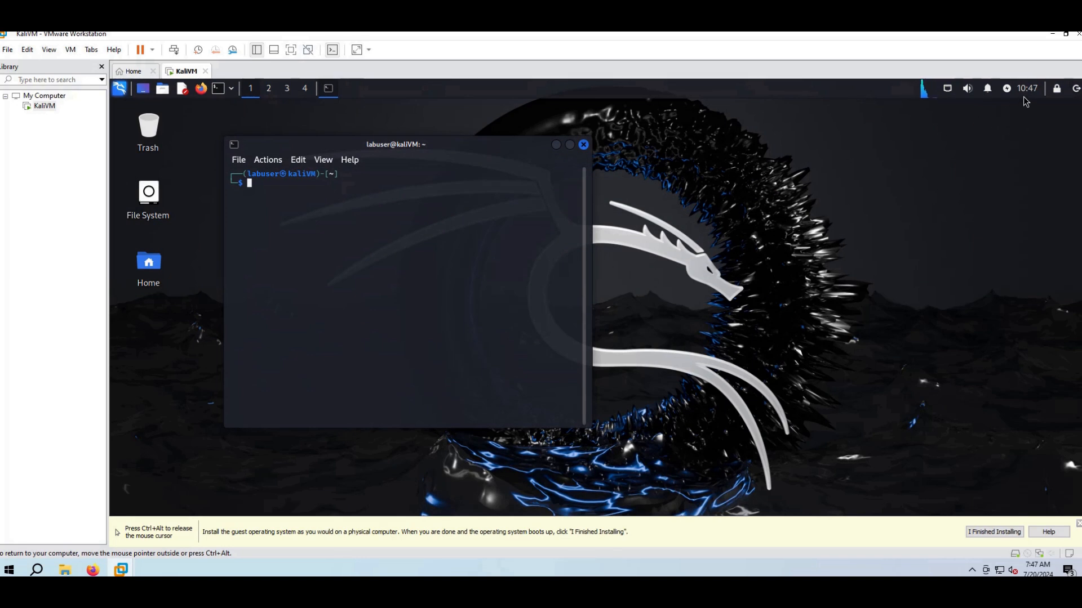
{"action": "left_click", "coordinate": [1076, 89]}
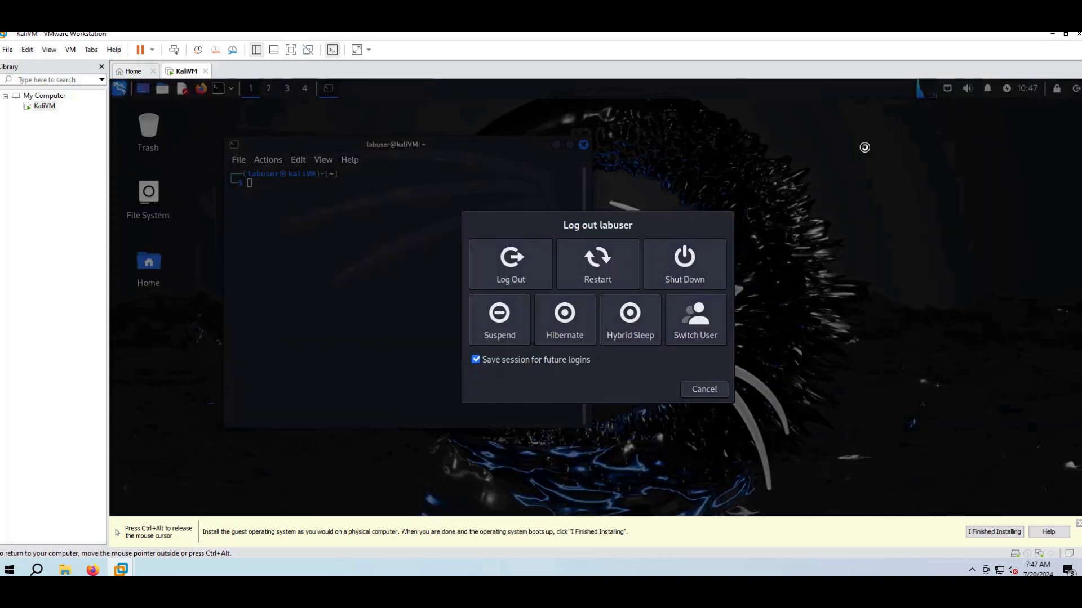